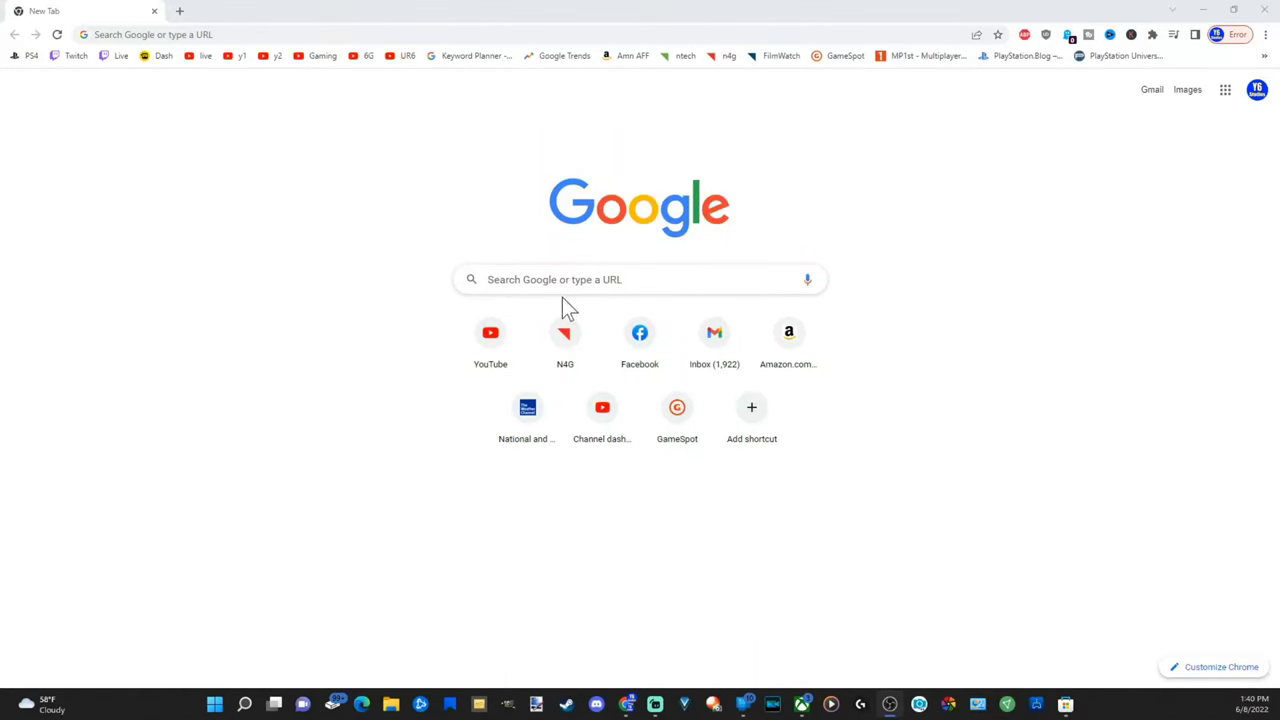
Search Google for 'streamlabs obs' in Chrome
{"action": "left_click", "coordinate": [488, 279]}
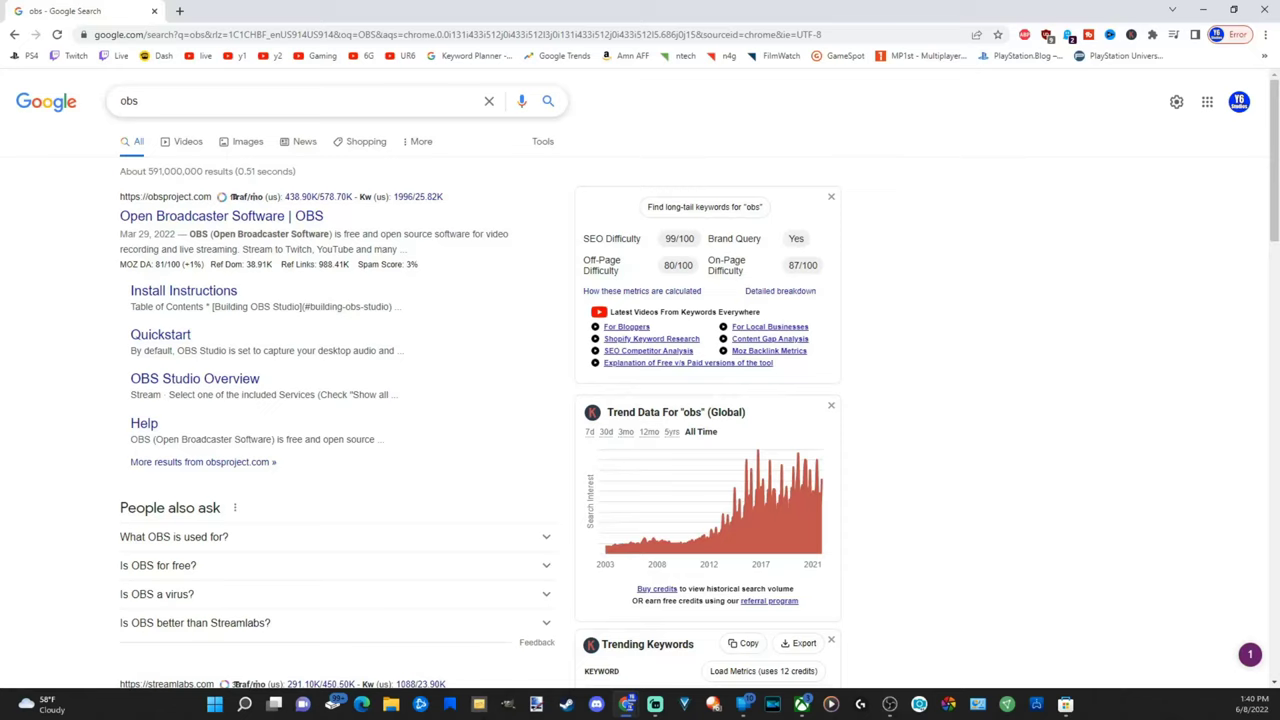
{"action": "type", "text": "stream"}
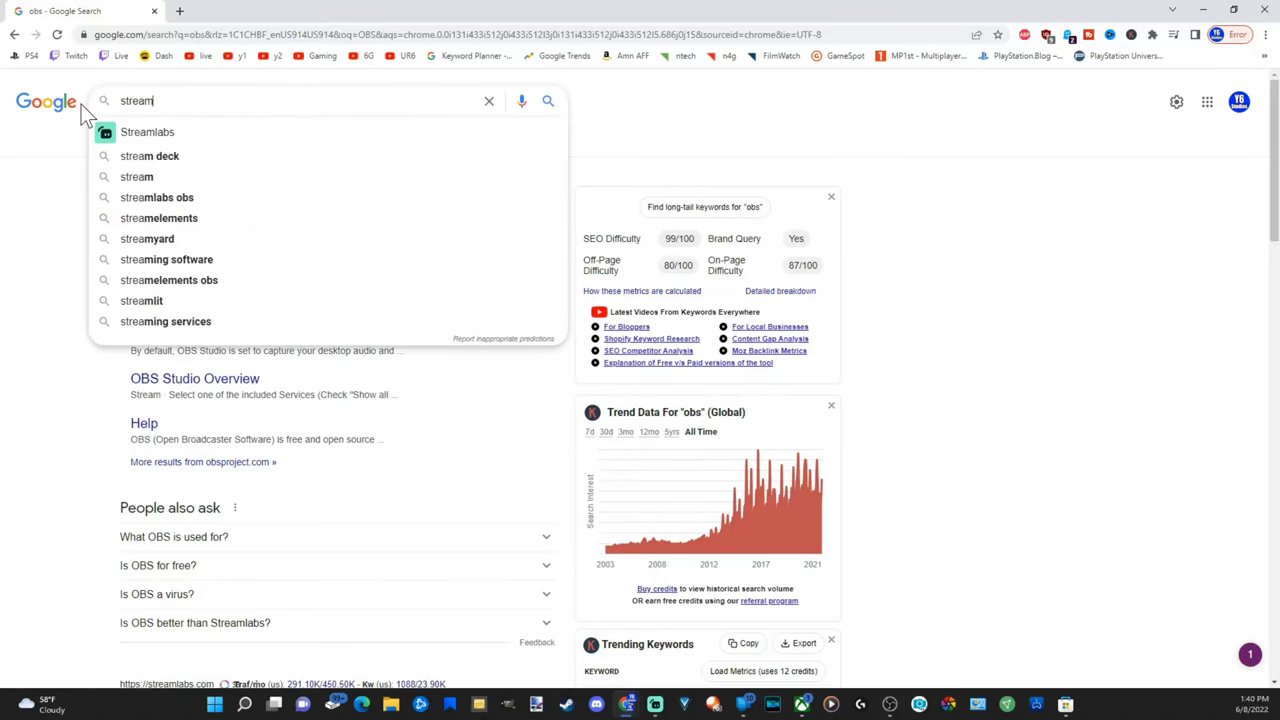
{"action": "type", "text": "labs obs"}
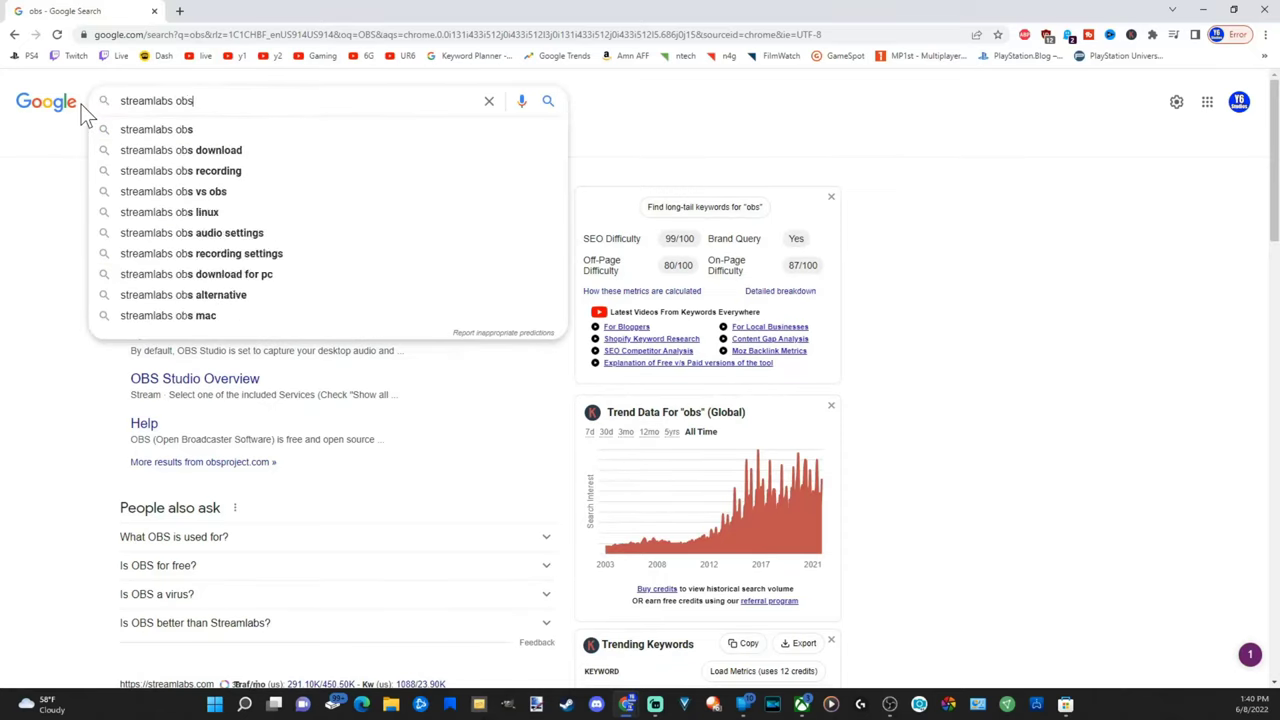
{"action": "key", "text": "Return"}
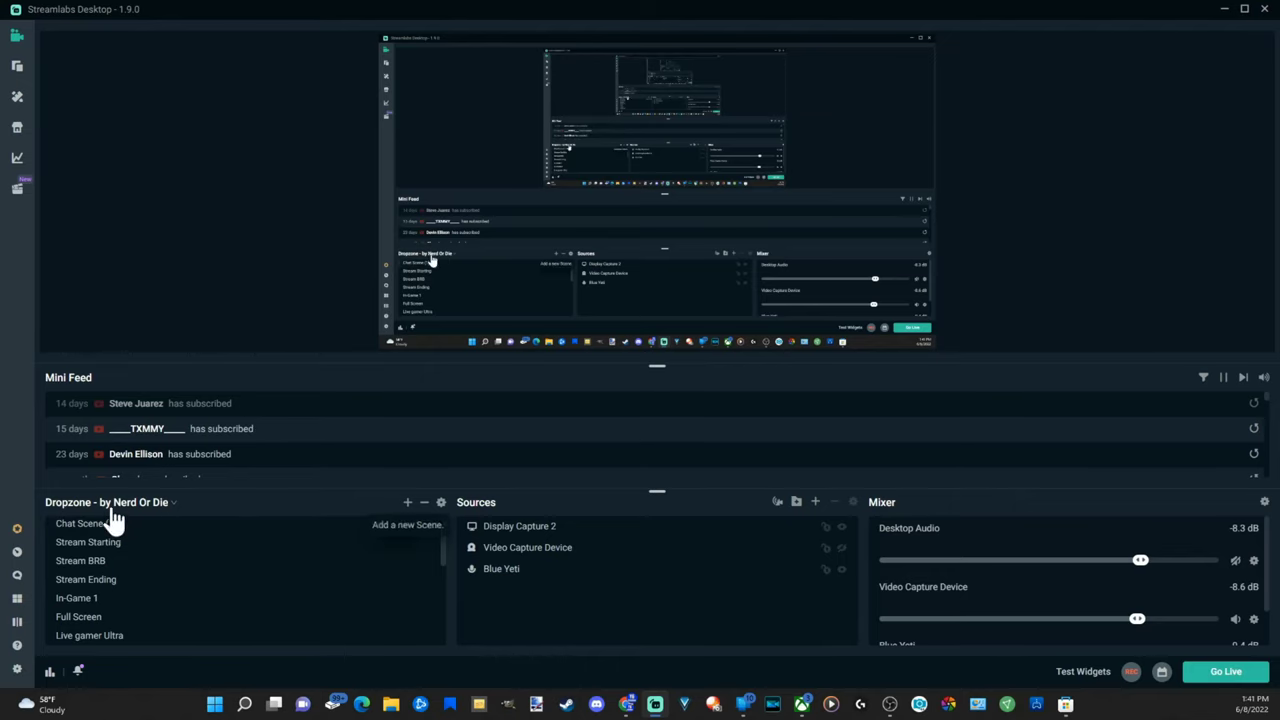
Add an empty scene named 'Video' to the Dropzone scene collection
{"action": "left_click", "coordinate": [406, 503]}
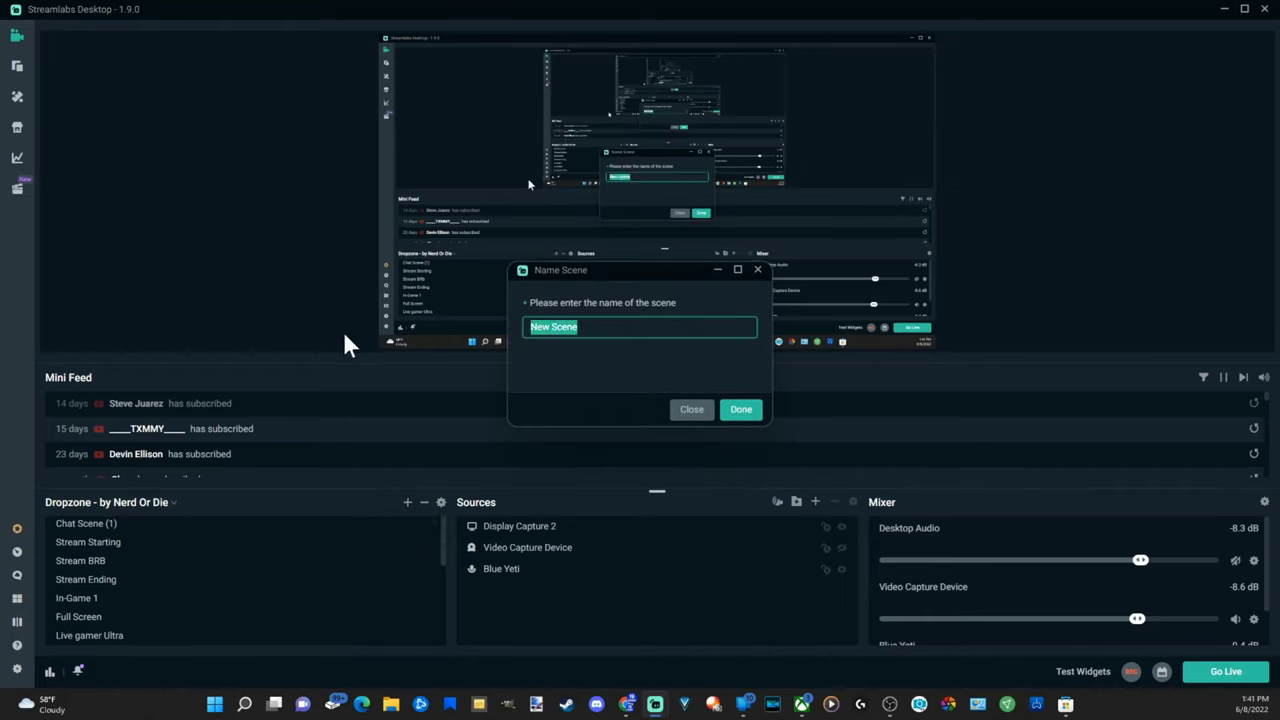
{"action": "type", "text": "Video"}
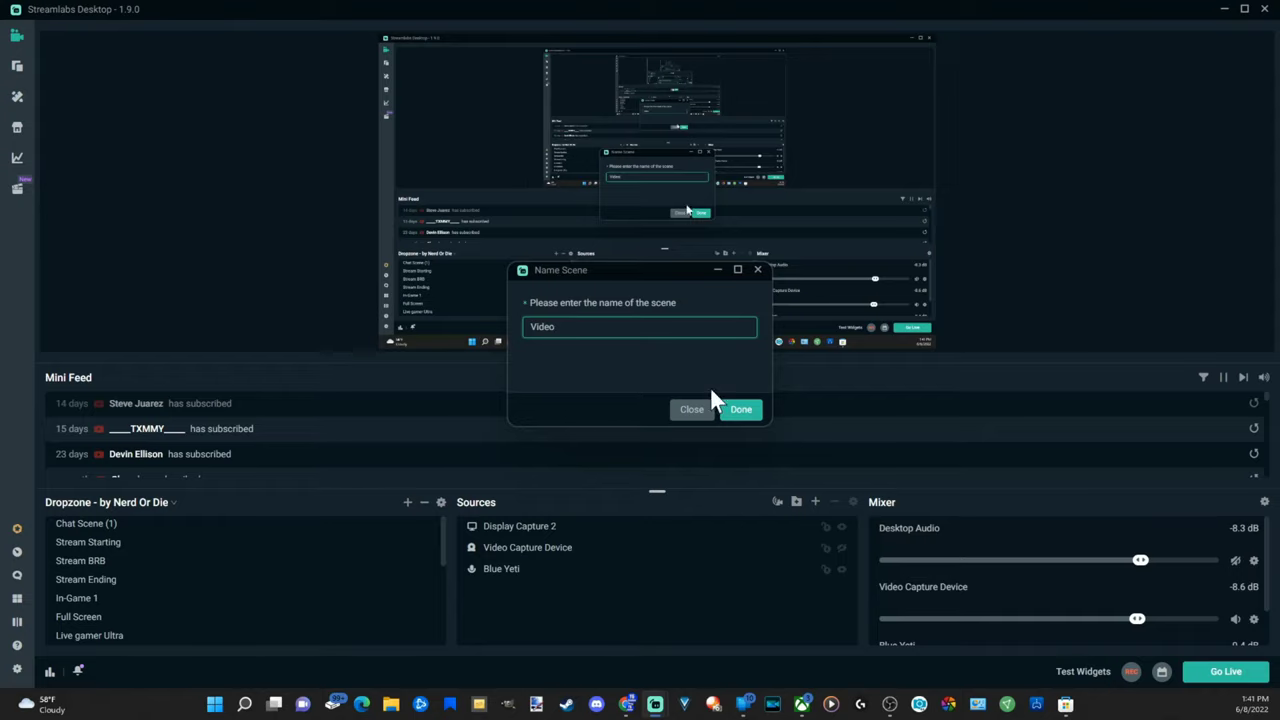
{"action": "left_click", "coordinate": [740, 410]}
{"action": "scroll", "coordinate": [166, 620], "scroll_direction": "down", "scroll_amount": 5}
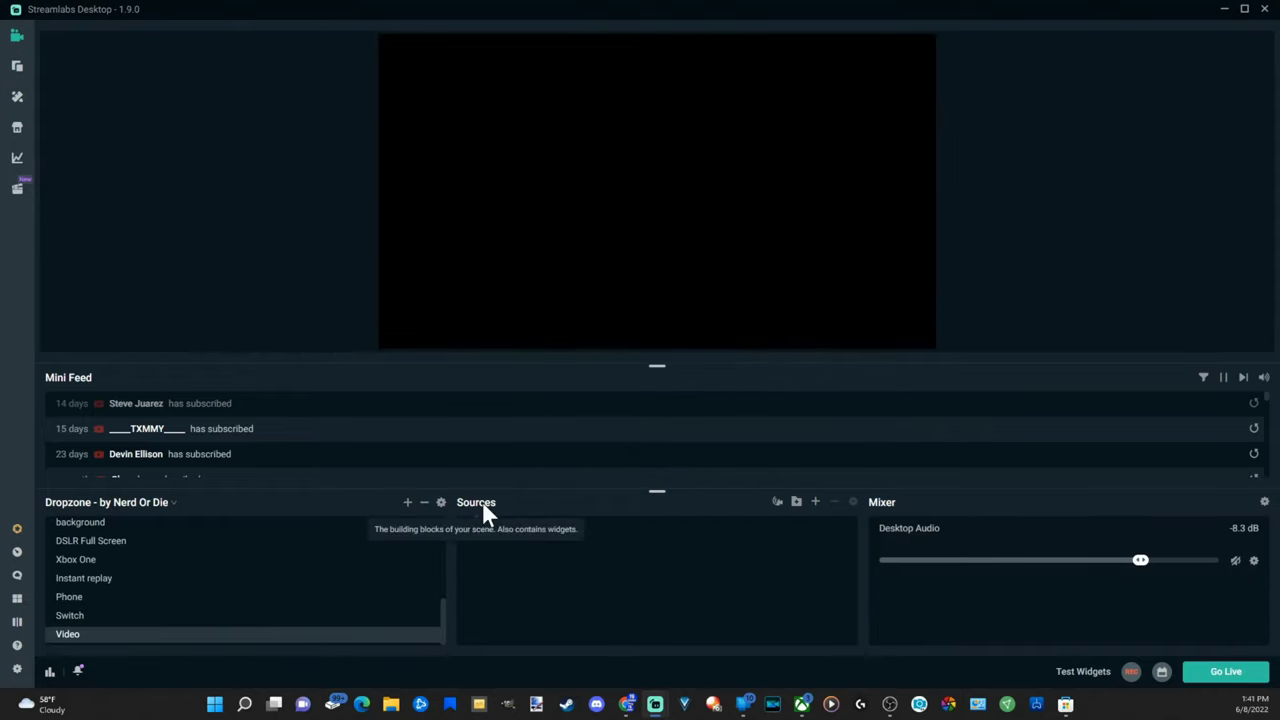
Choose Video Capture Device as the new source type after previewing Event List and Stream Label
{"action": "left_click", "coordinate": [816, 503]}
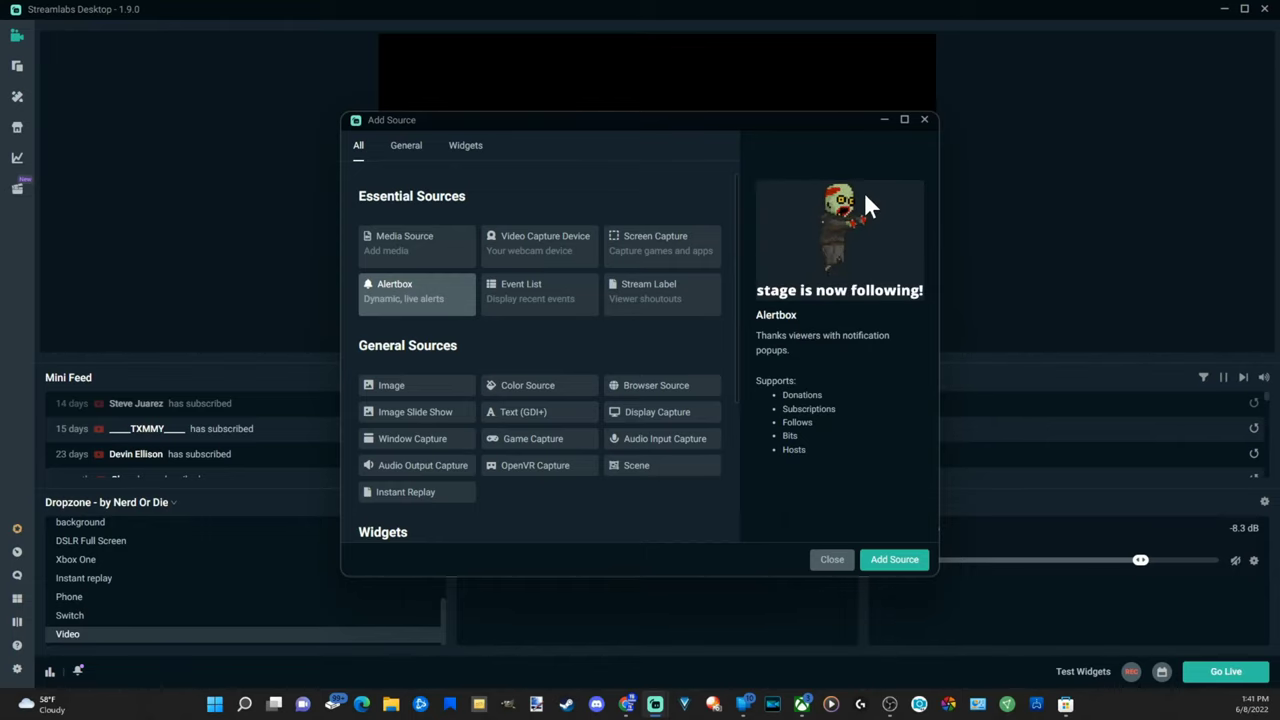
{"action": "left_click", "coordinate": [522, 293]}
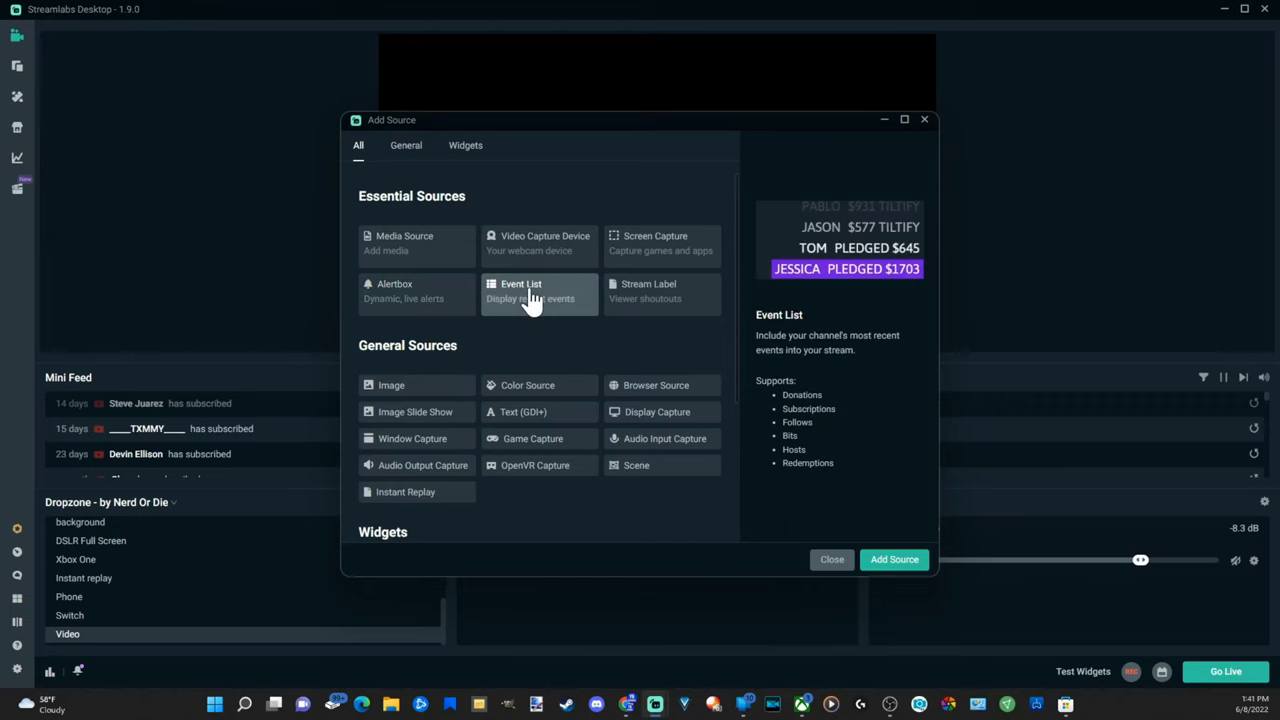
{"action": "left_click", "coordinate": [636, 310]}
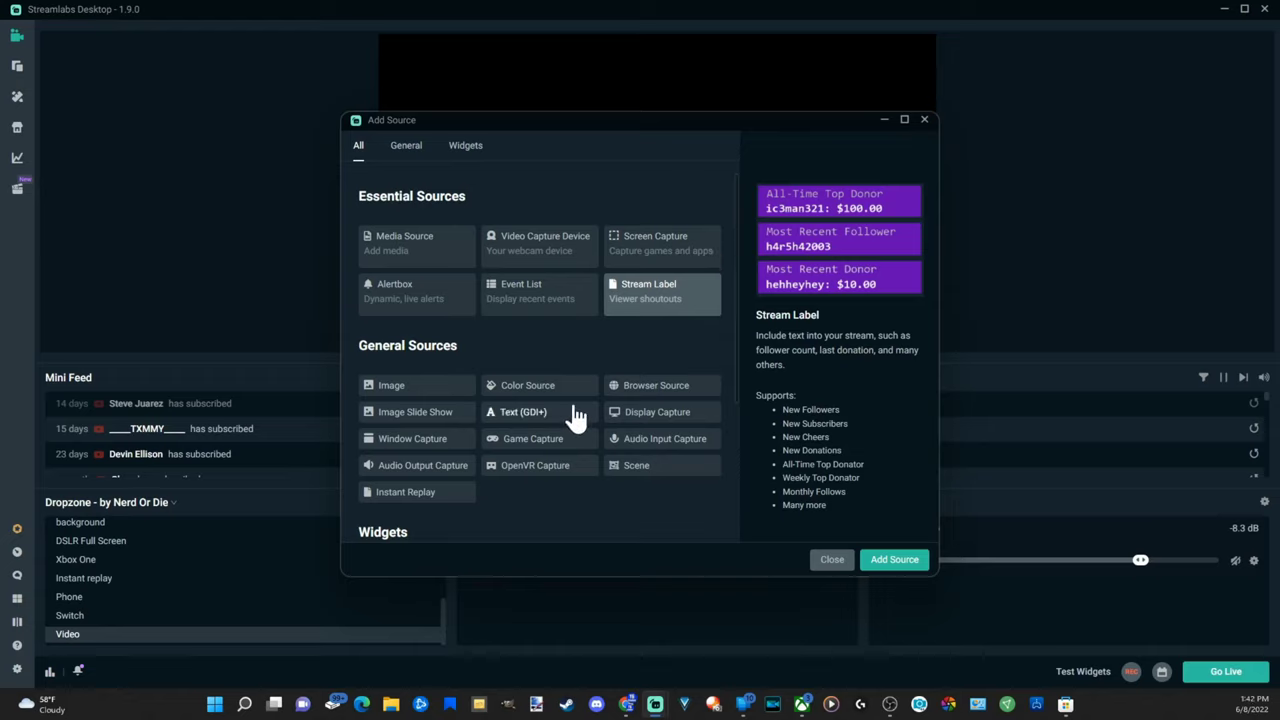
{"action": "left_click", "coordinate": [430, 291]}
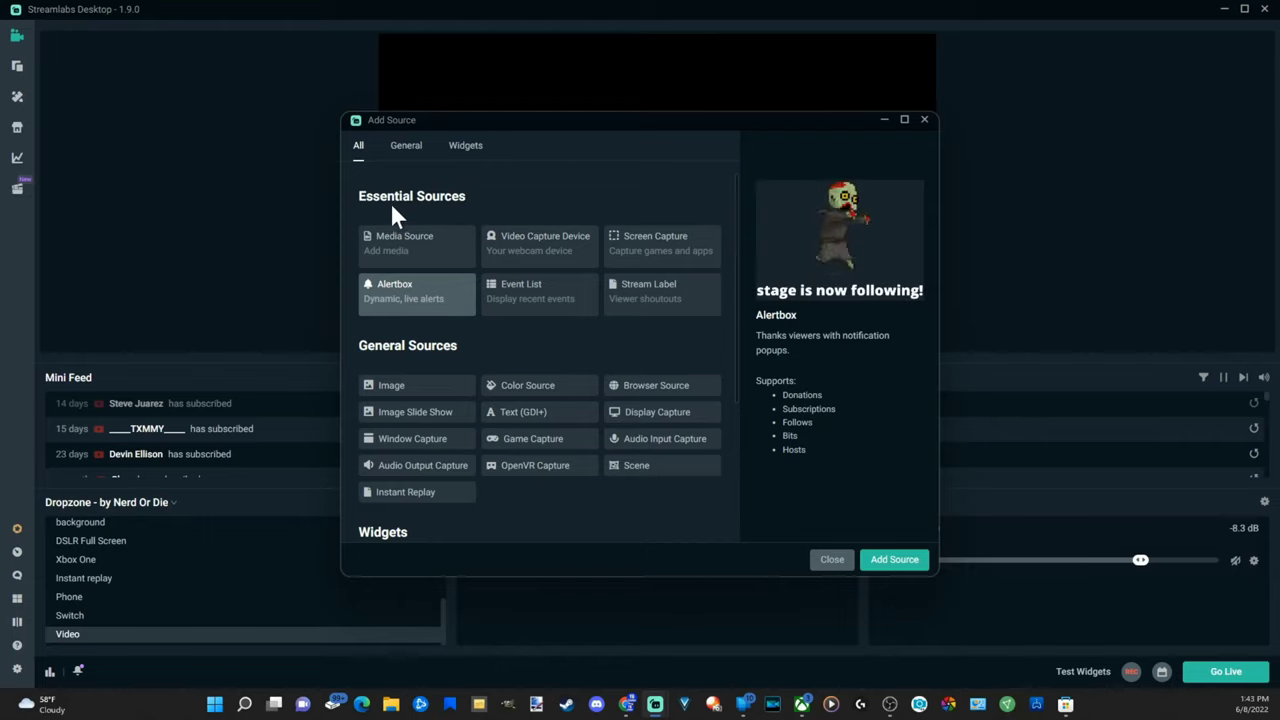
{"action": "left_click", "coordinate": [528, 258]}
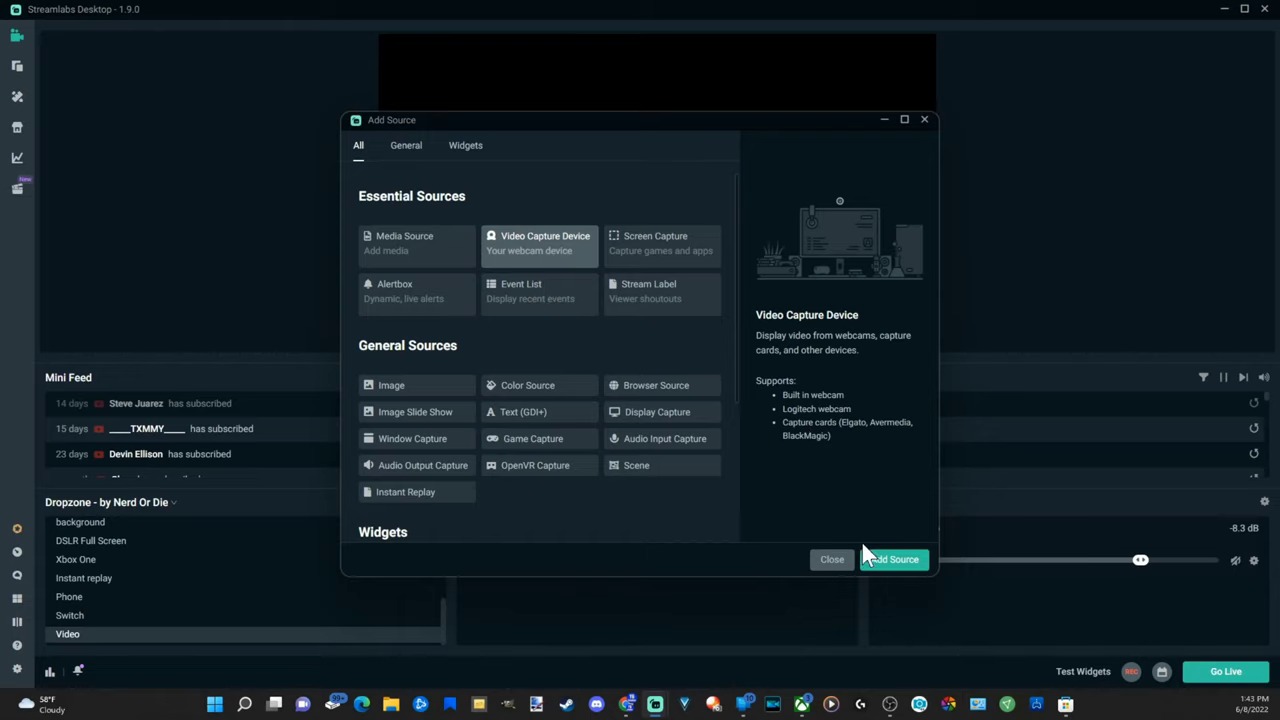
{"action": "left_click", "coordinate": [893, 560]}
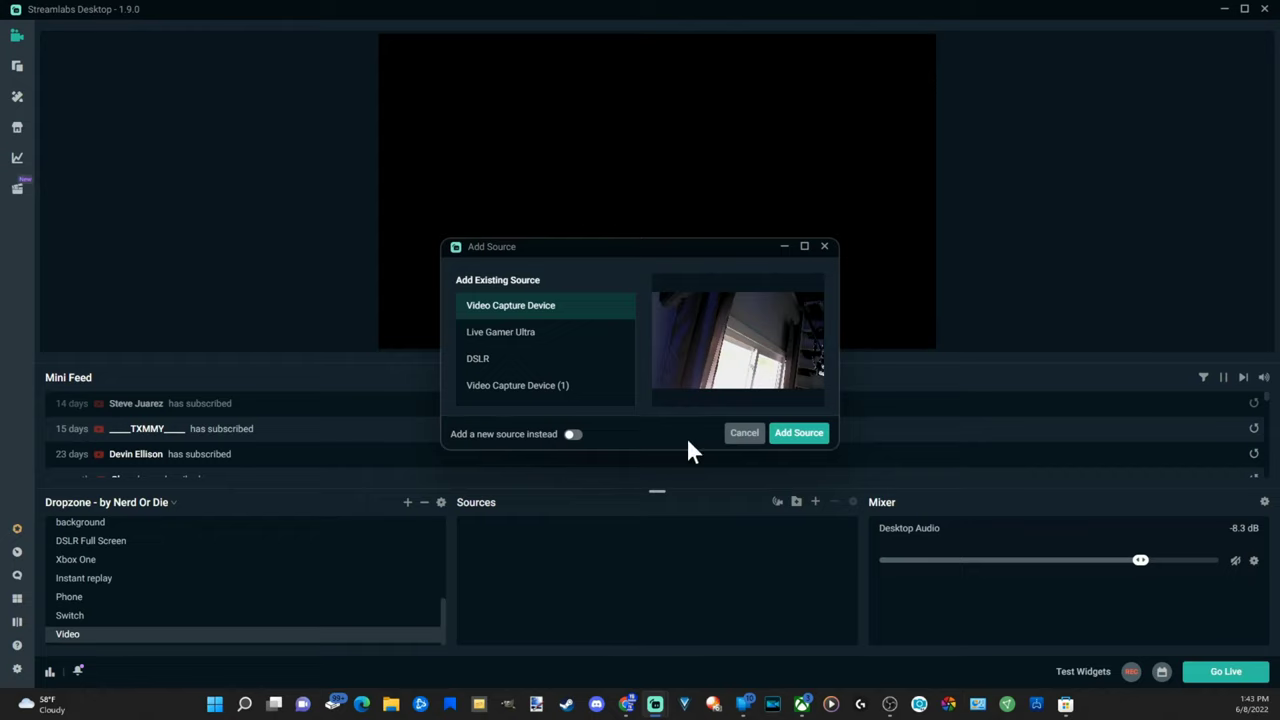
Add the Live Gamer Ultra feed, fit it to the full canvas, and enlarge the preview
{"action": "left_click", "coordinate": [509, 340]}
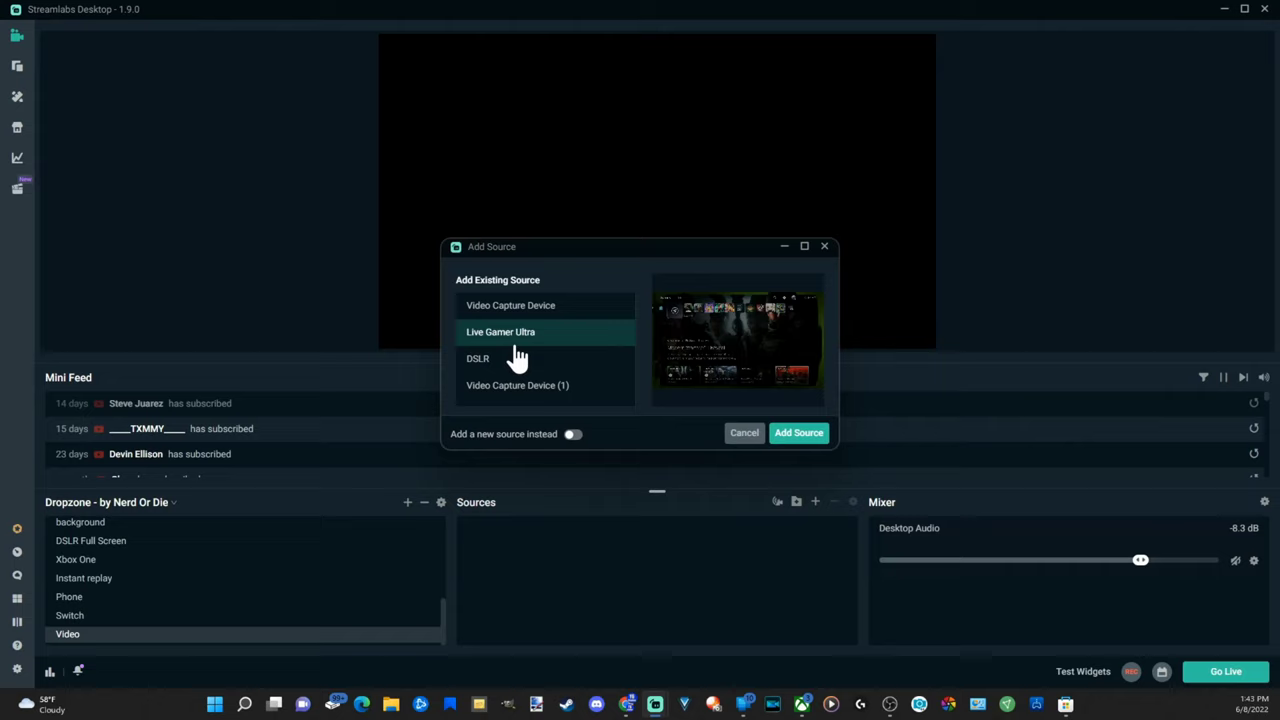
{"action": "left_click", "coordinate": [797, 440]}
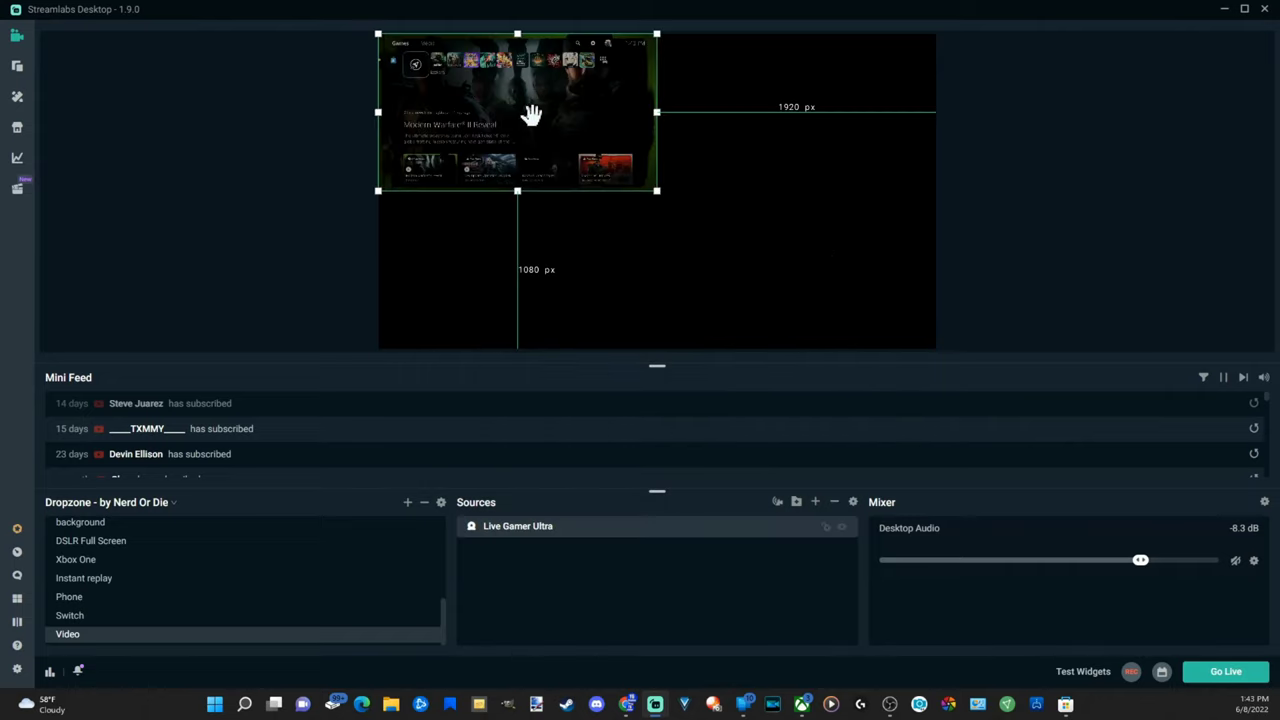
{"action": "left_click_drag", "start_coordinate": [531, 114], "coordinate": [626, 158]}
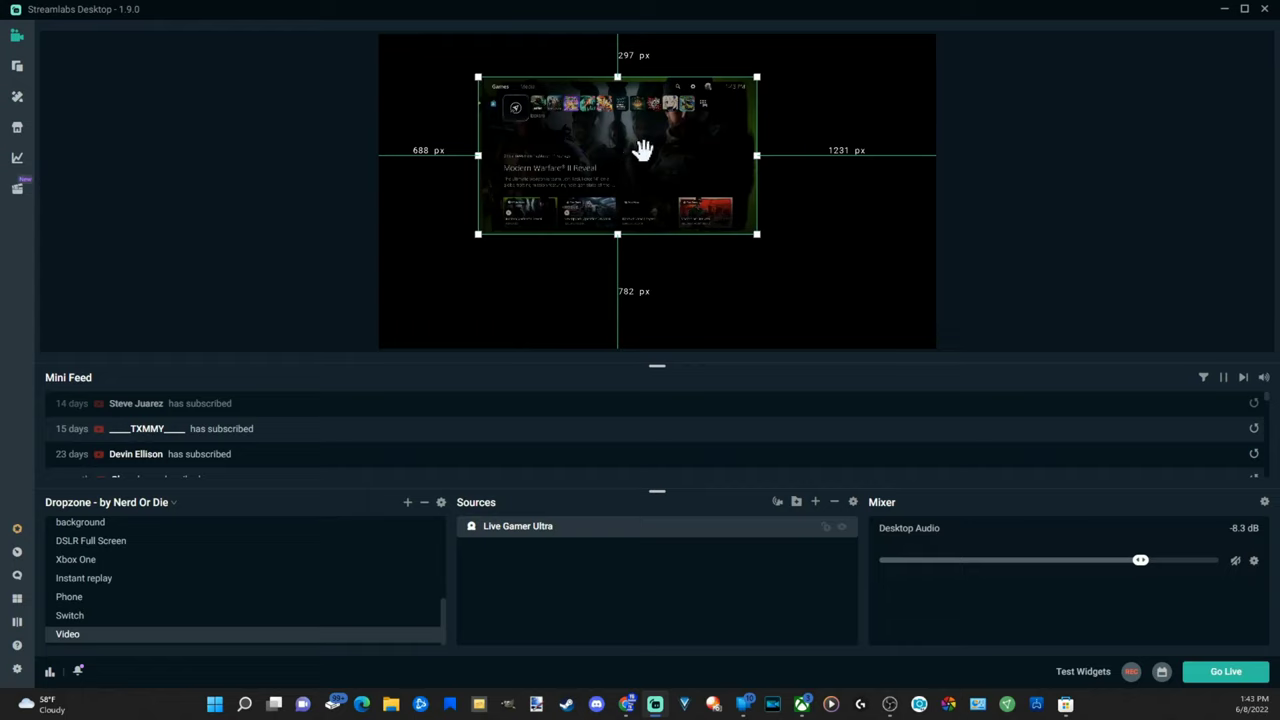
{"action": "right_click", "coordinate": [648, 160]}
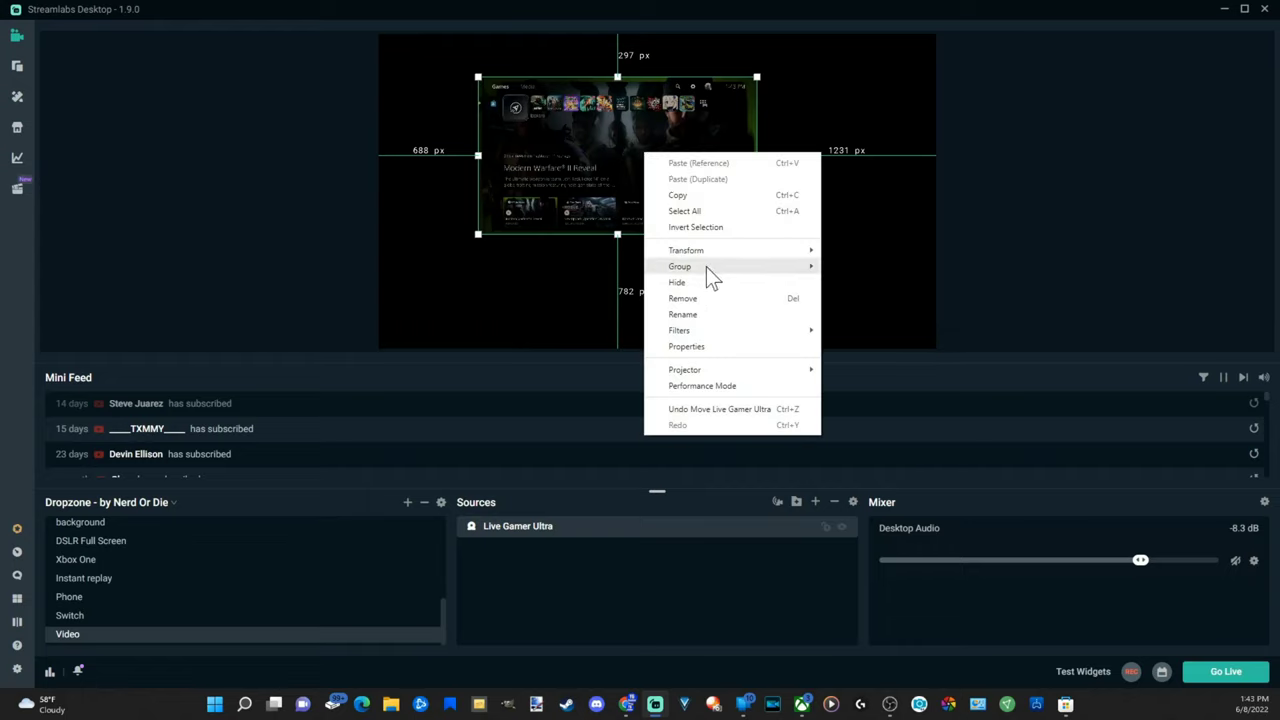
{"action": "mouse_move", "coordinate": [715, 252]}
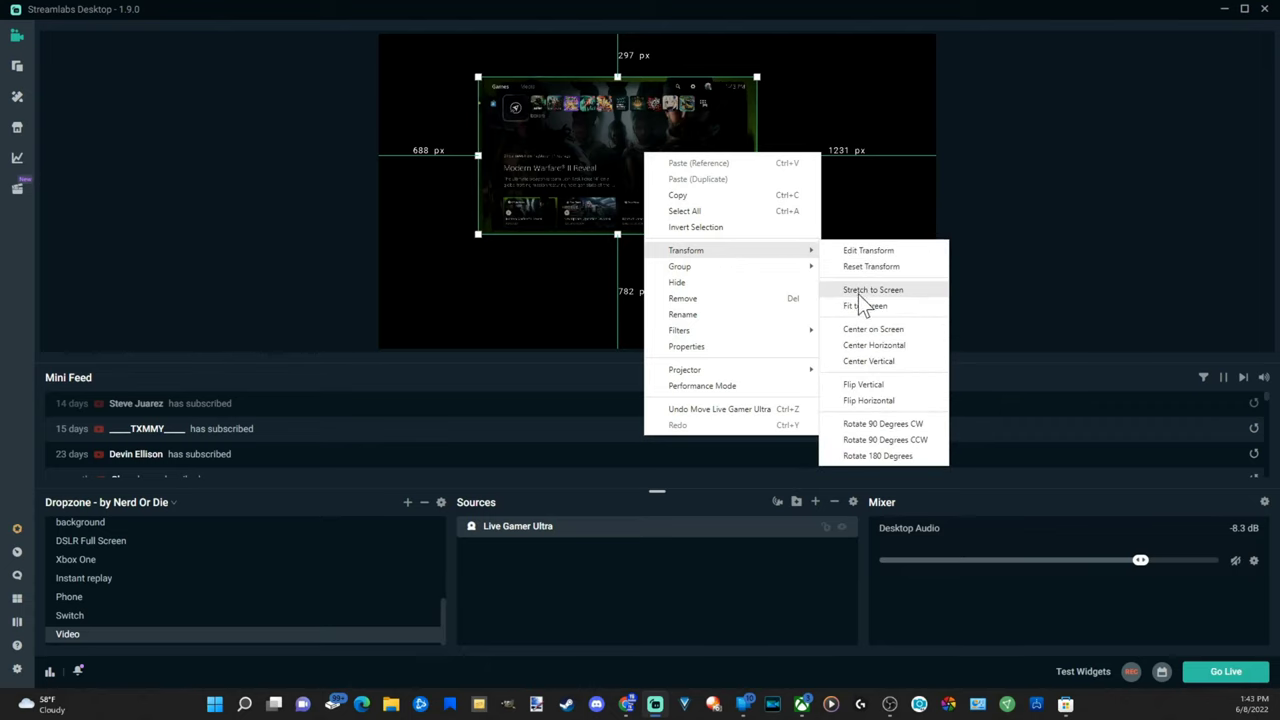
{"action": "left_click", "coordinate": [862, 305]}
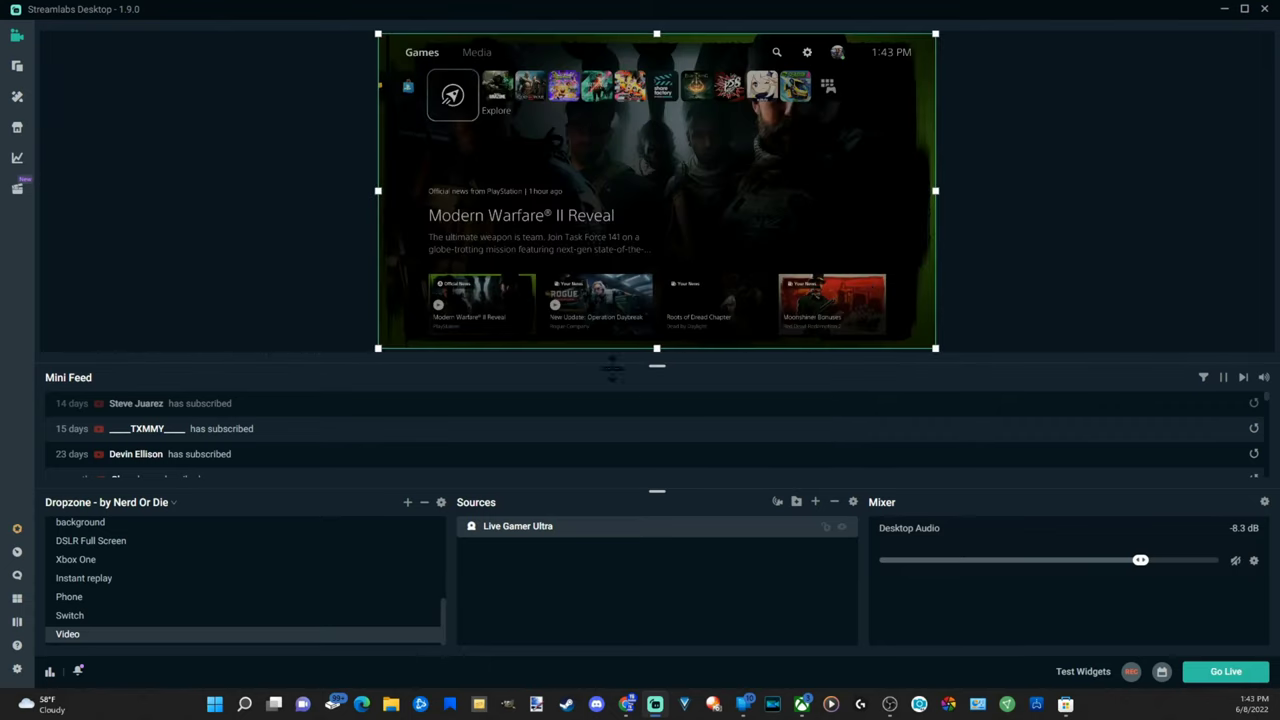
{"action": "left_click_drag", "start_coordinate": [660, 367], "coordinate": [660, 414]}
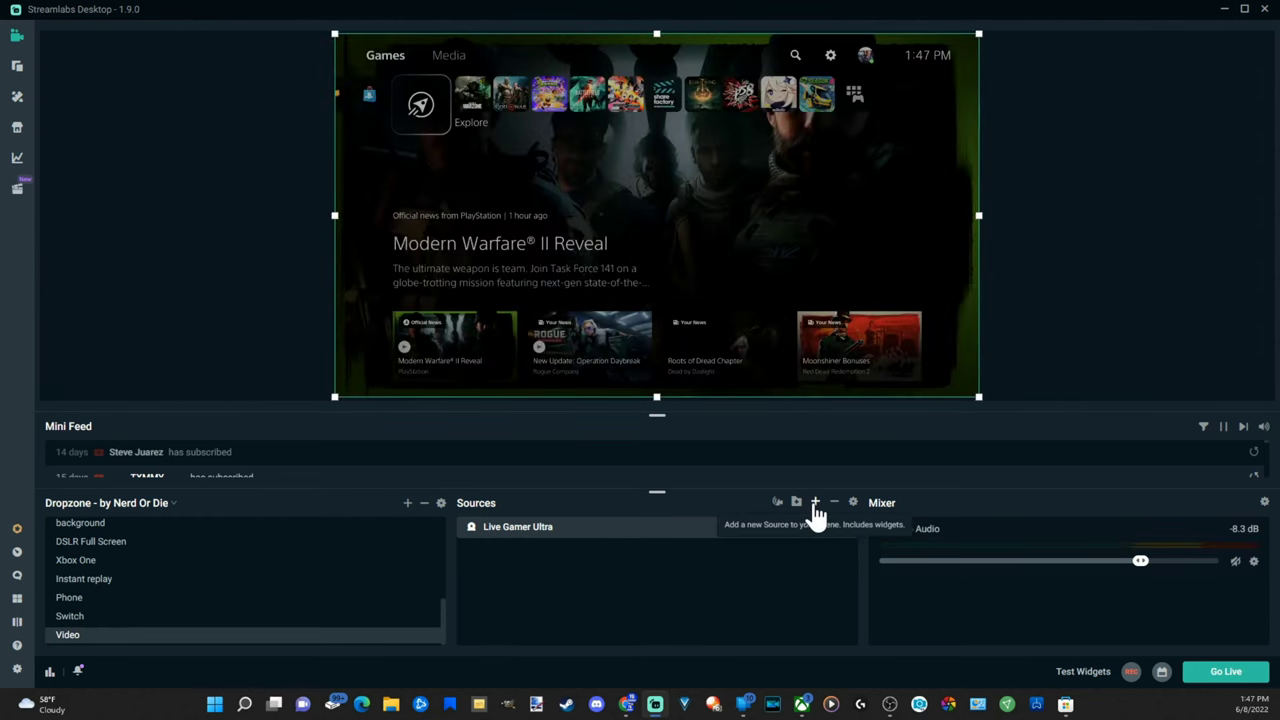
Start a brand-new Audio Input Capture source instead of reusing the existing capture card audio
{"action": "left_click", "coordinate": [816, 503]}
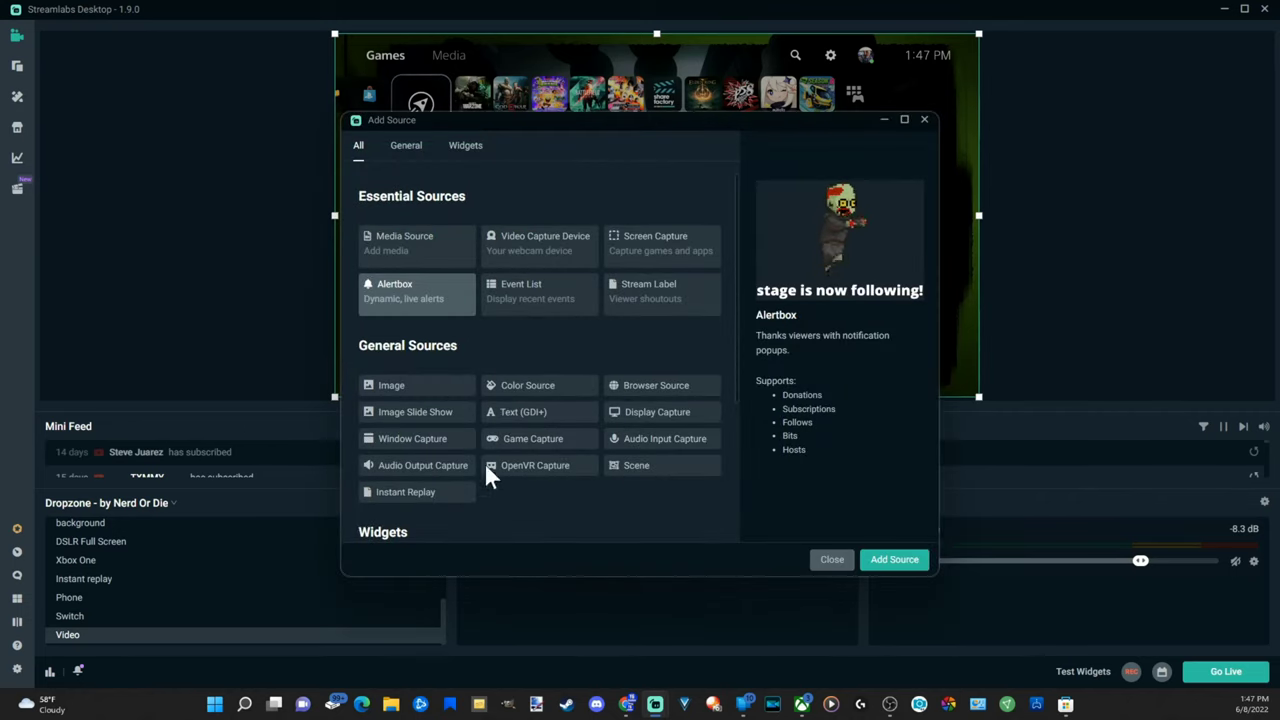
{"action": "left_click", "coordinate": [637, 450]}
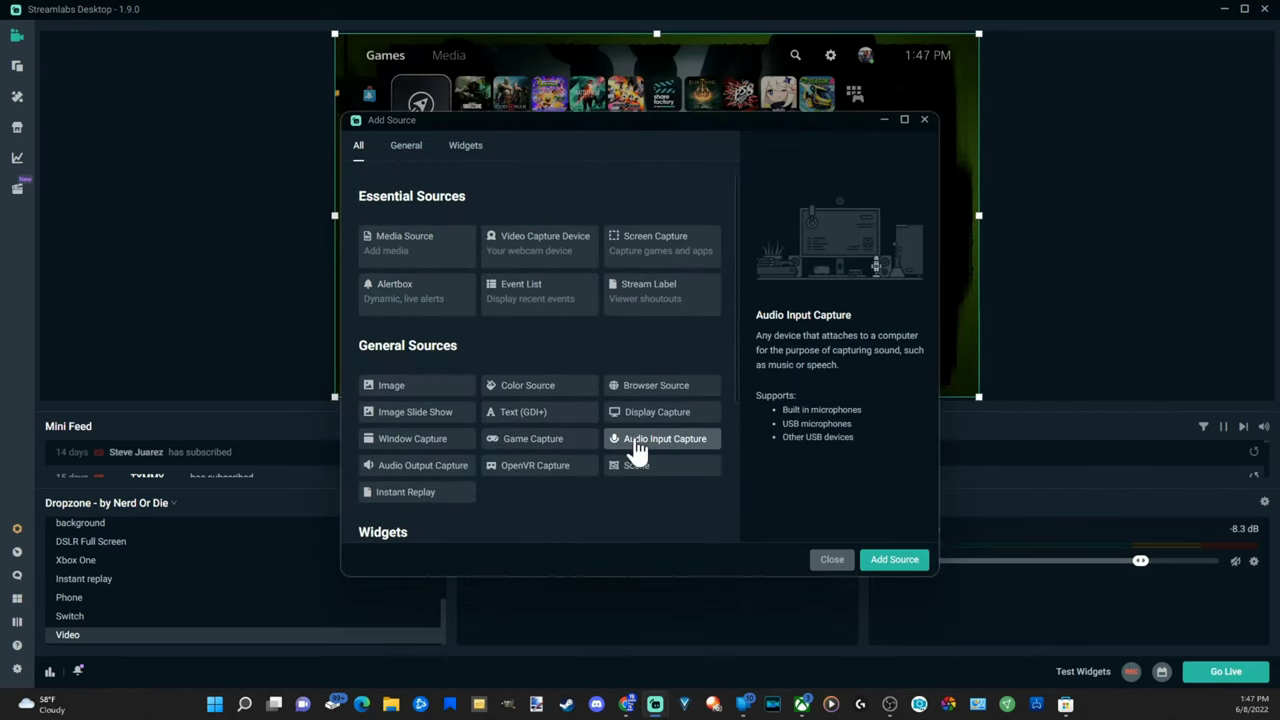
{"action": "left_click", "coordinate": [893, 562]}
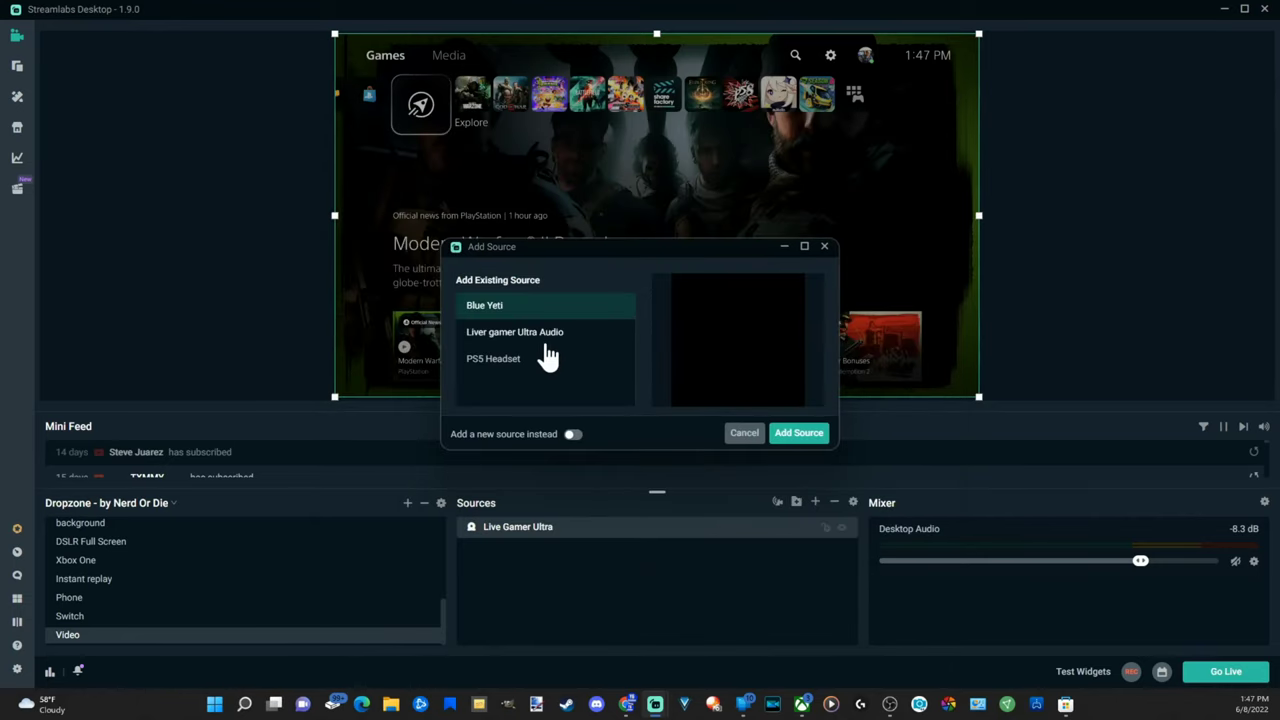
{"action": "left_click", "coordinate": [551, 340]}
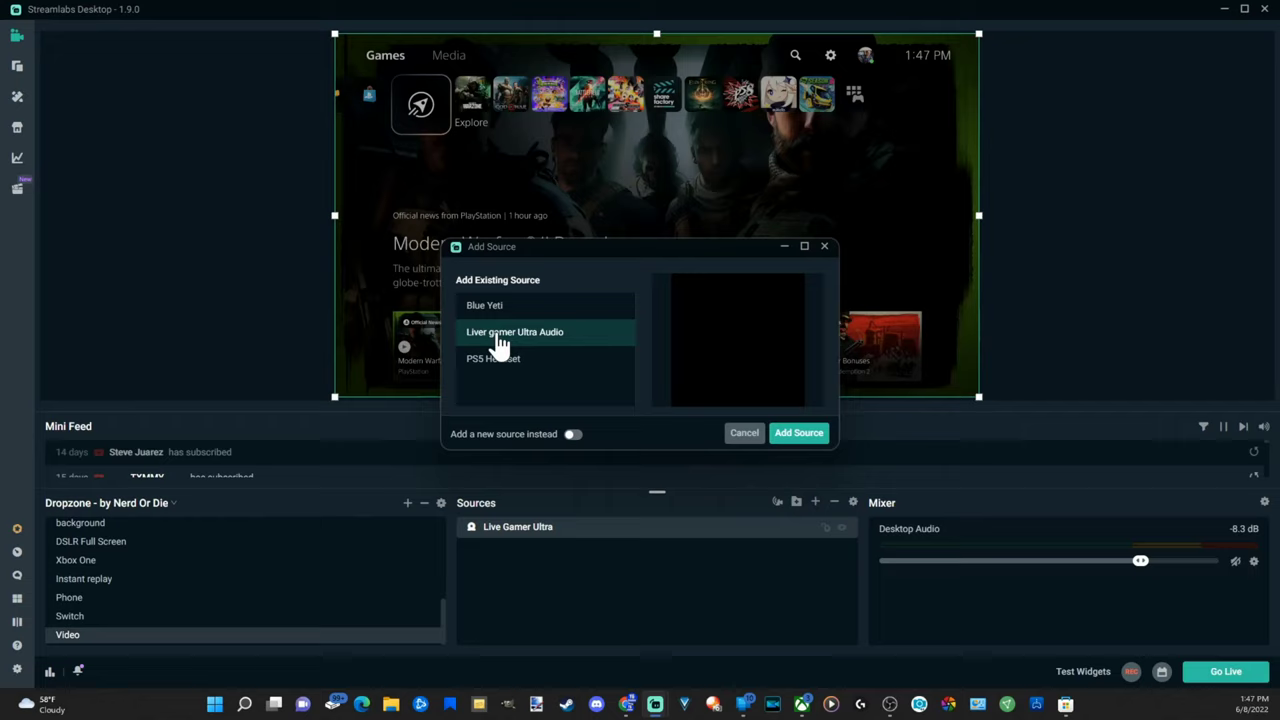
{"action": "left_click", "coordinate": [572, 436]}
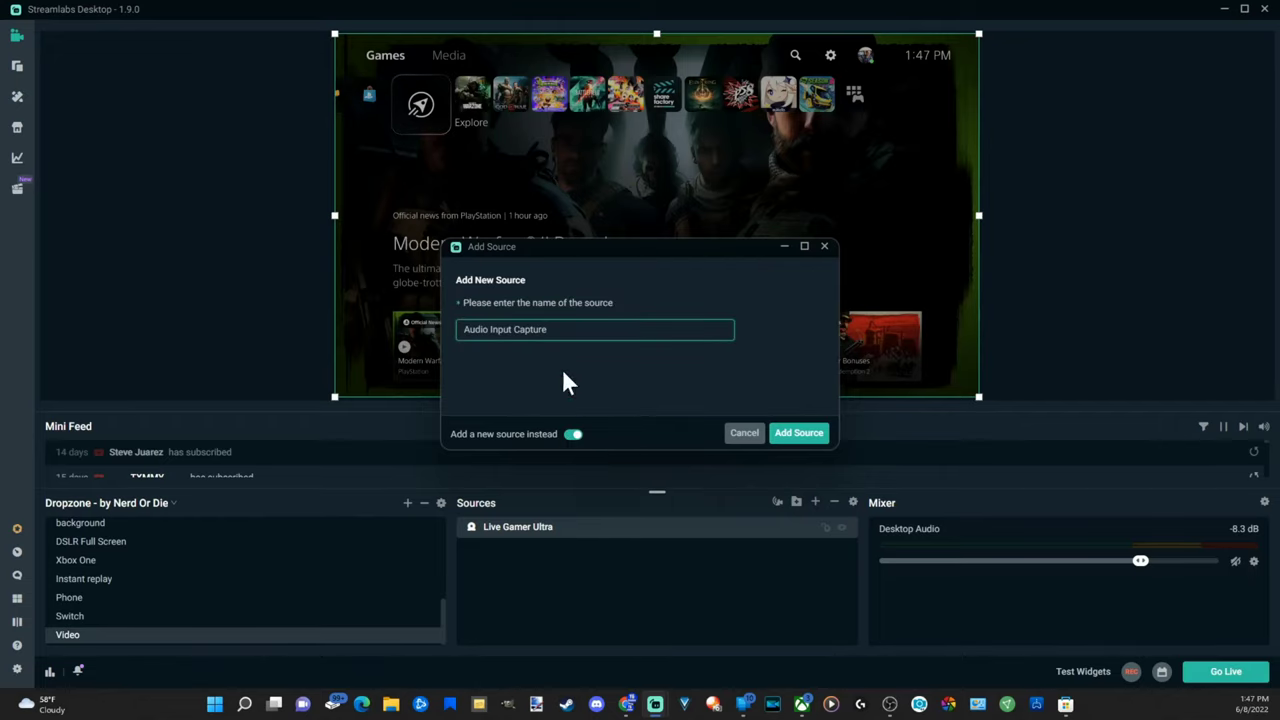
Create Audio Input Capture on HDMI (Live Gamer Ultra-Audio), test it, and leave monitoring off
{"action": "left_click", "coordinate": [797, 435]}
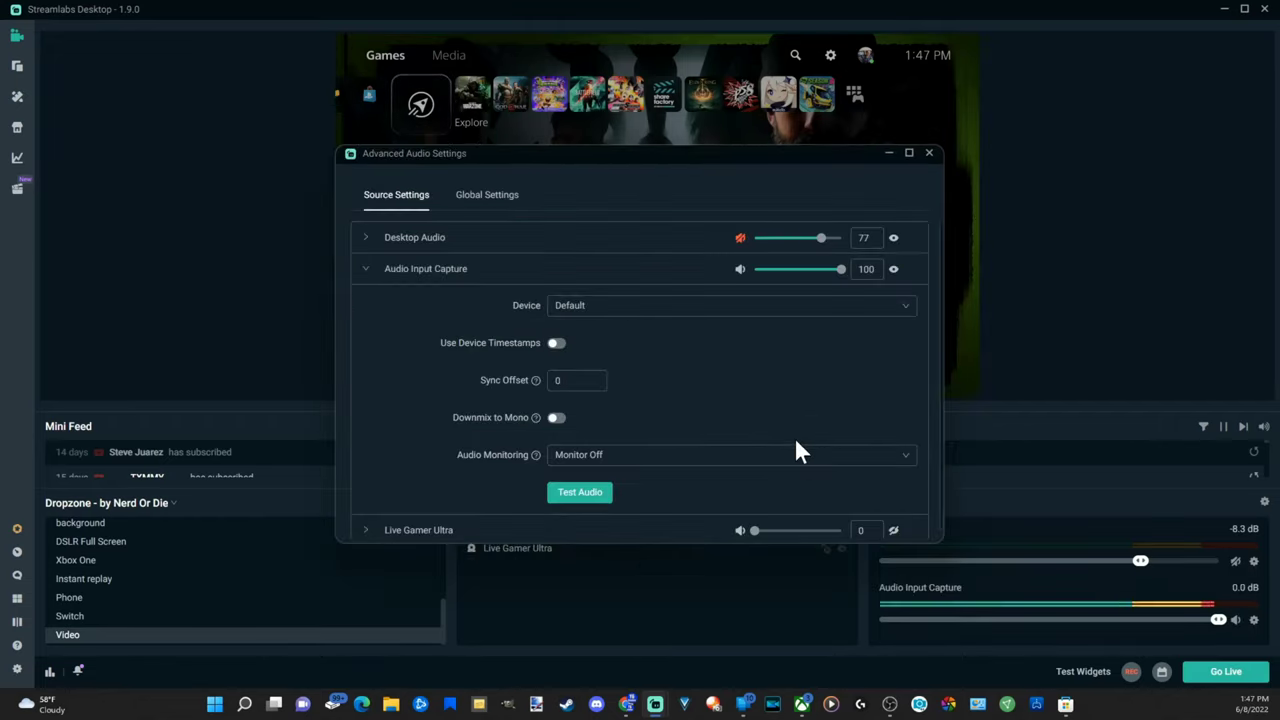
{"action": "left_click", "coordinate": [592, 312]}
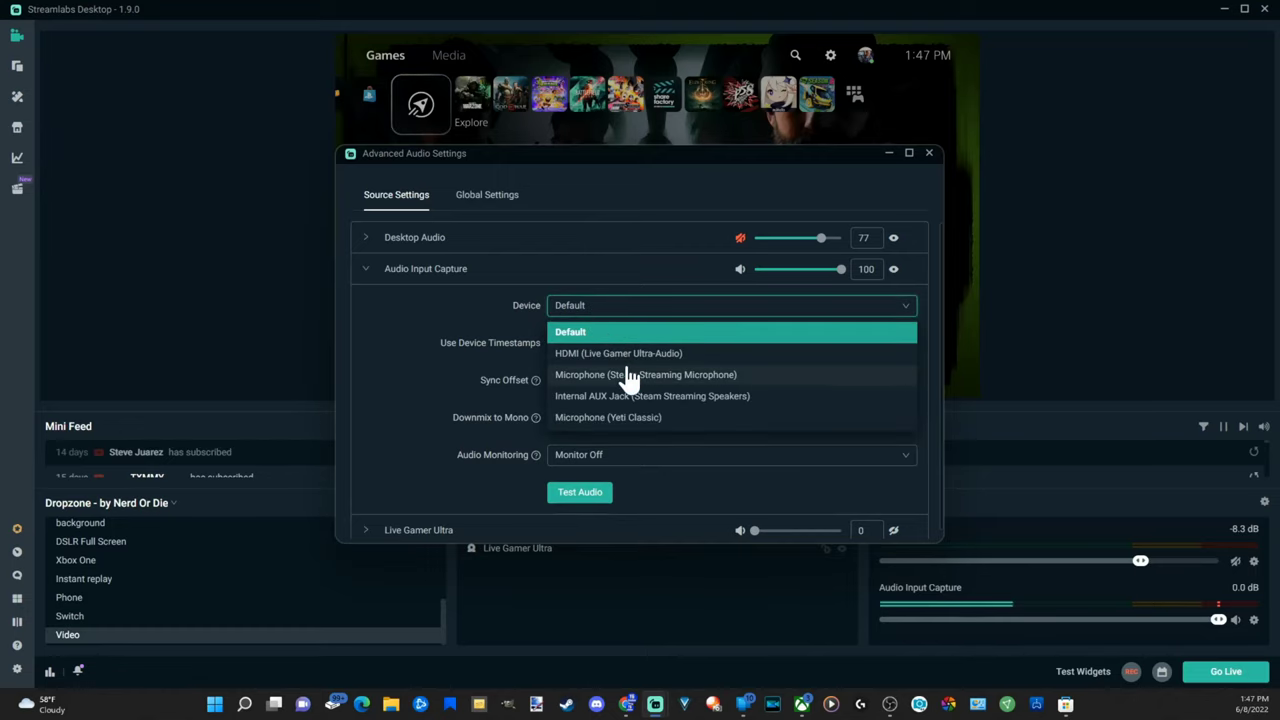
{"action": "left_click", "coordinate": [686, 356]}
{"action": "scroll", "coordinate": [800, 466], "scroll_direction": "down", "scroll_amount": 1}
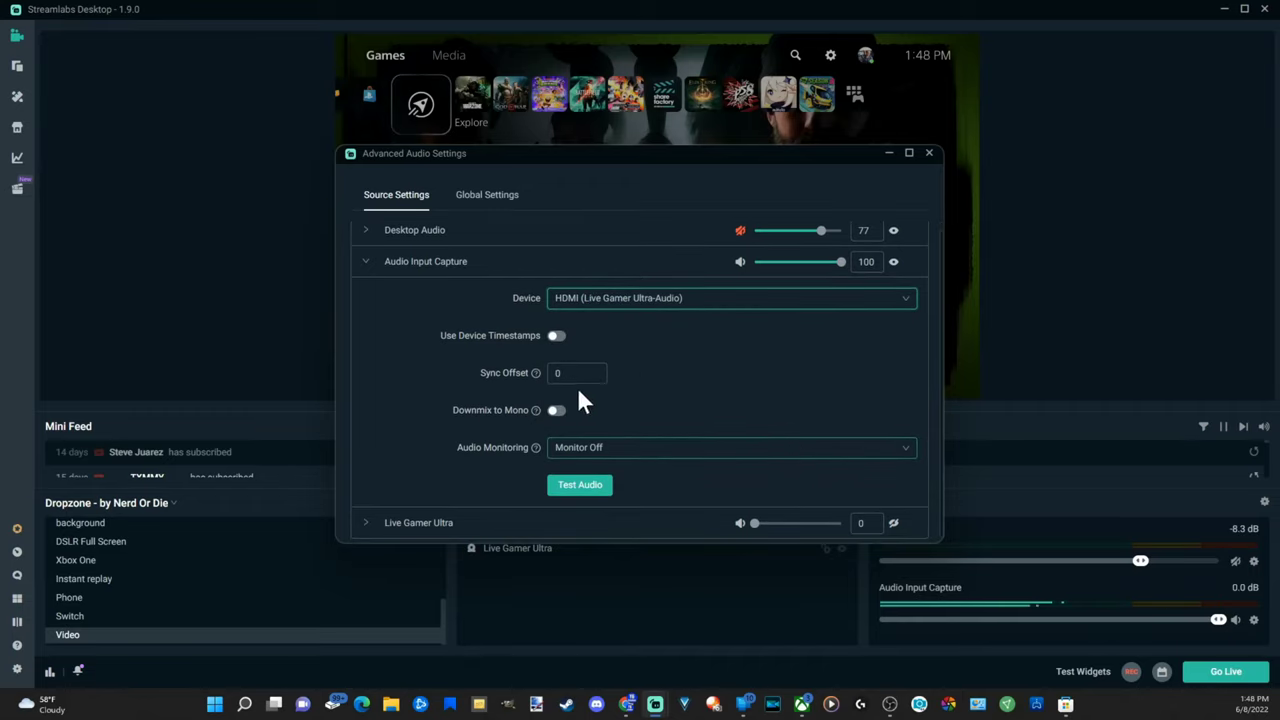
{"action": "left_click", "coordinate": [578, 486]}
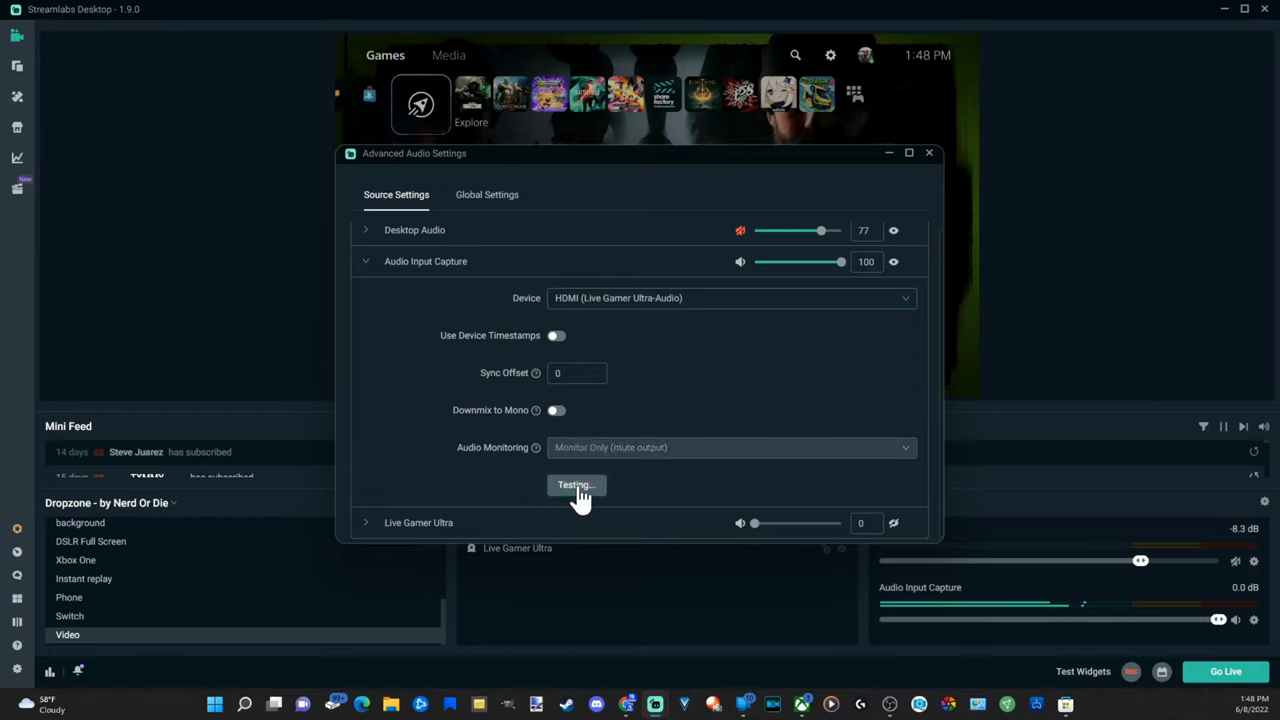
{"action": "left_click", "coordinate": [620, 456]}
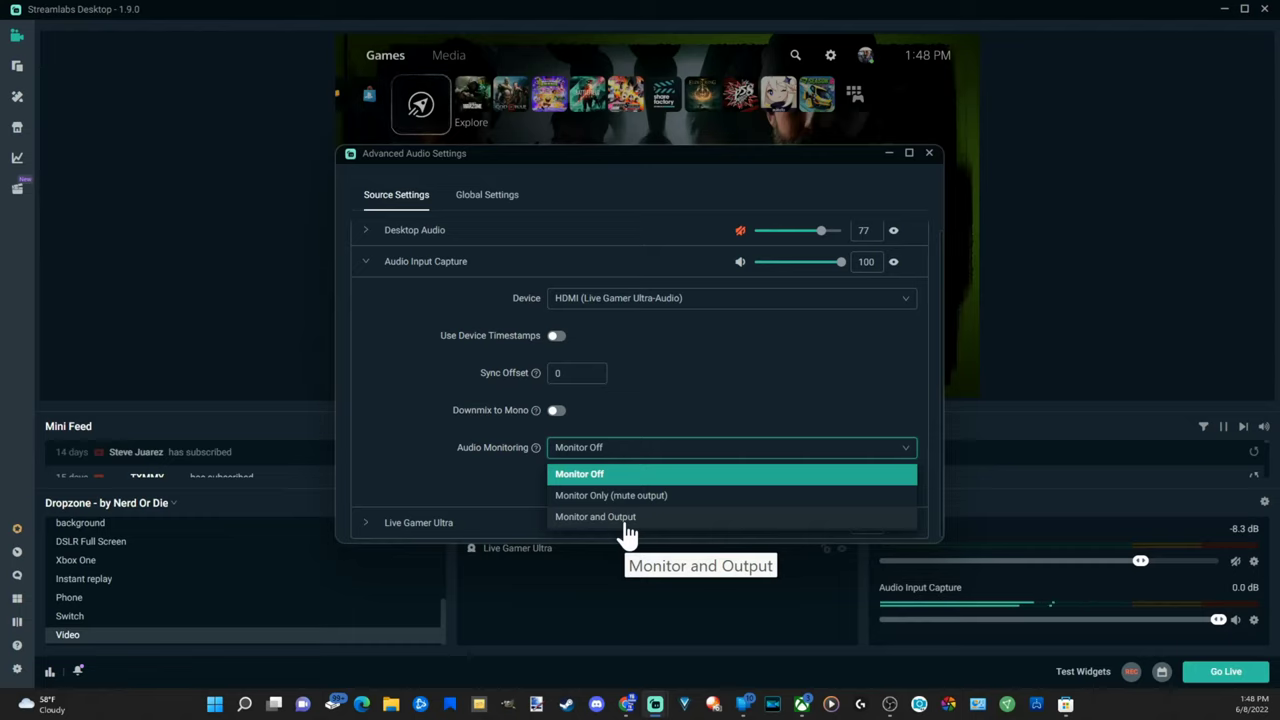
{"action": "left_click", "coordinate": [483, 449]}
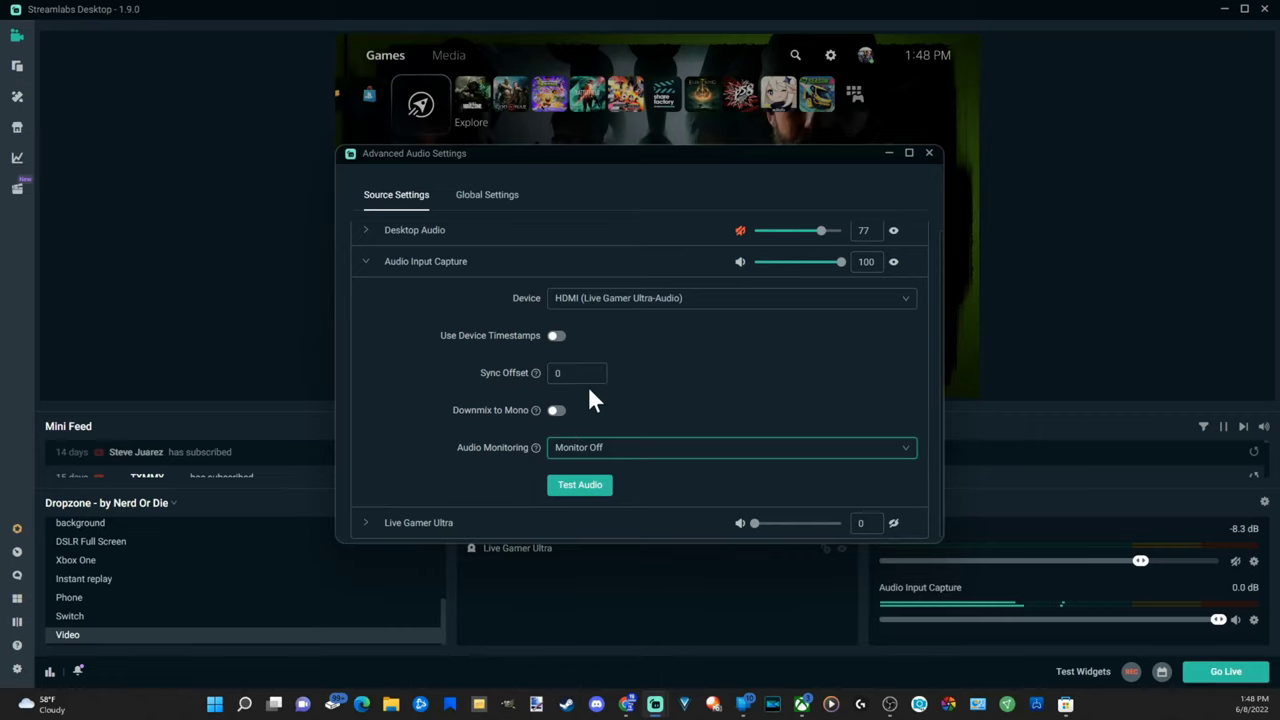
{"action": "left_click", "coordinate": [929, 156]}
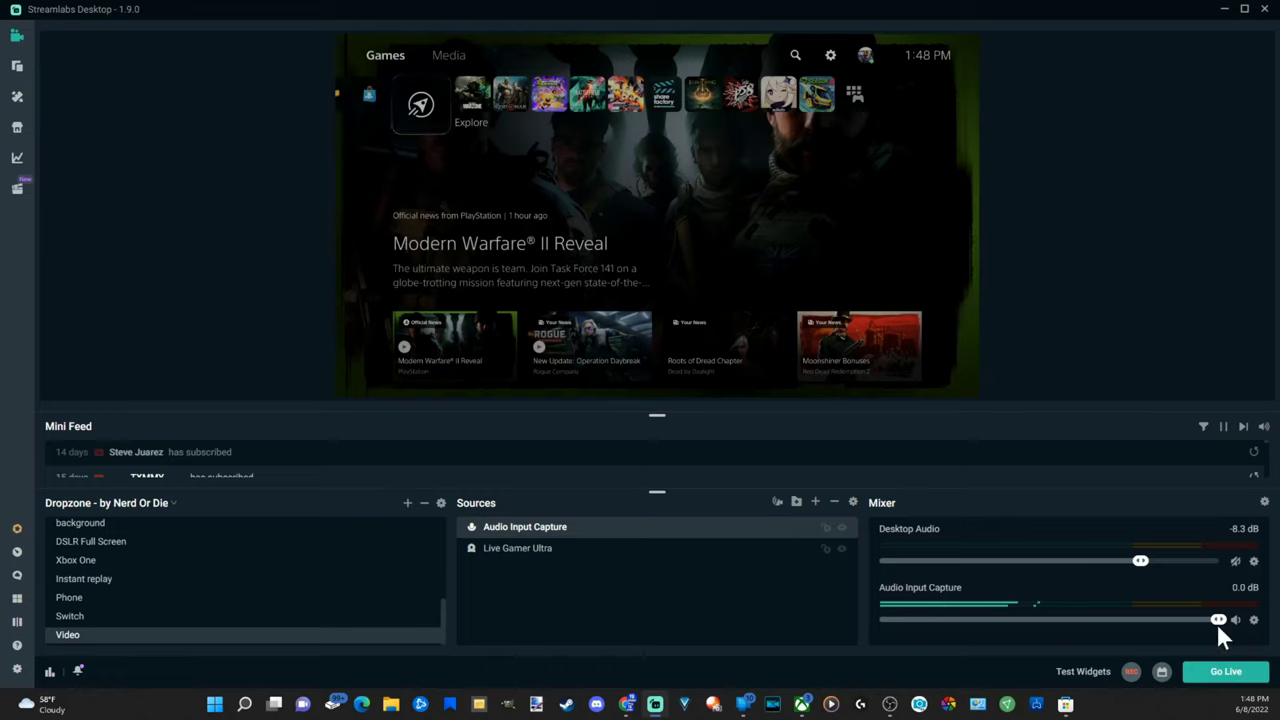
Lower the Audio Input Capture mixer slider to -11.2 dB
{"action": "left_click_drag", "start_coordinate": [1219, 621], "coordinate": [1155, 622]}
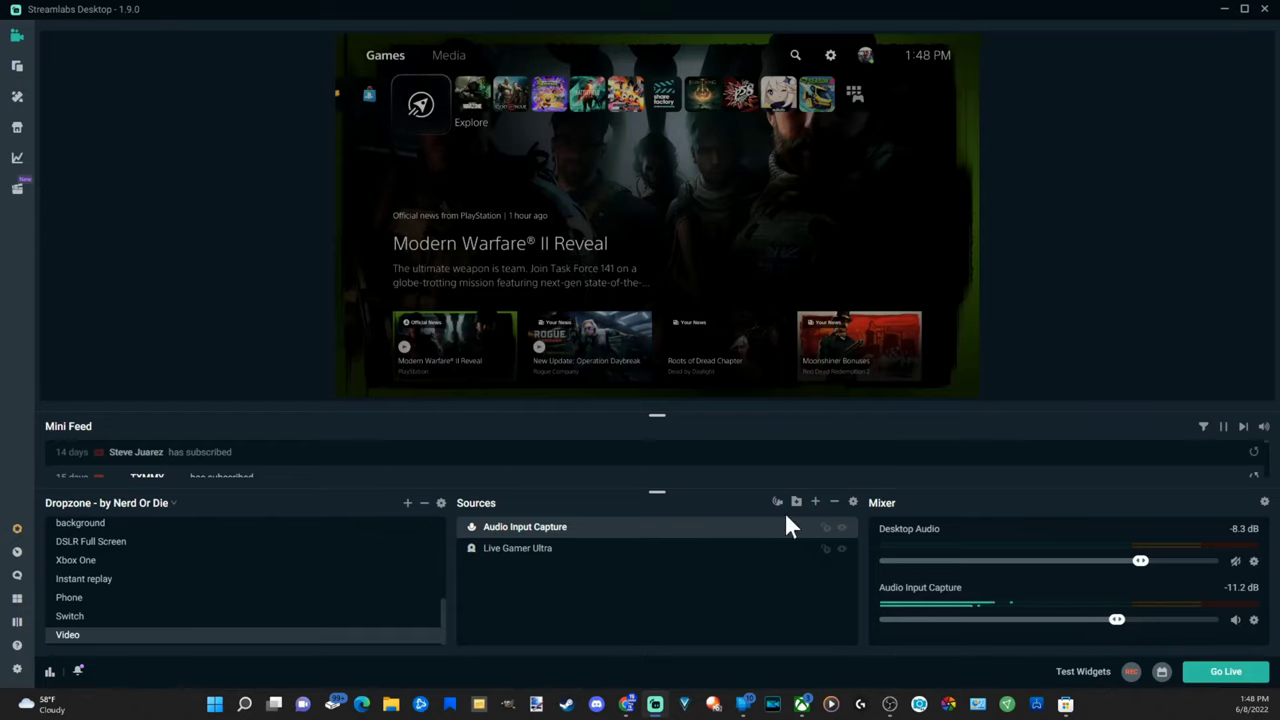
Add the existing Blue Yeti microphone to the Video scene as an Audio Input Capture source
{"action": "left_click", "coordinate": [816, 505]}
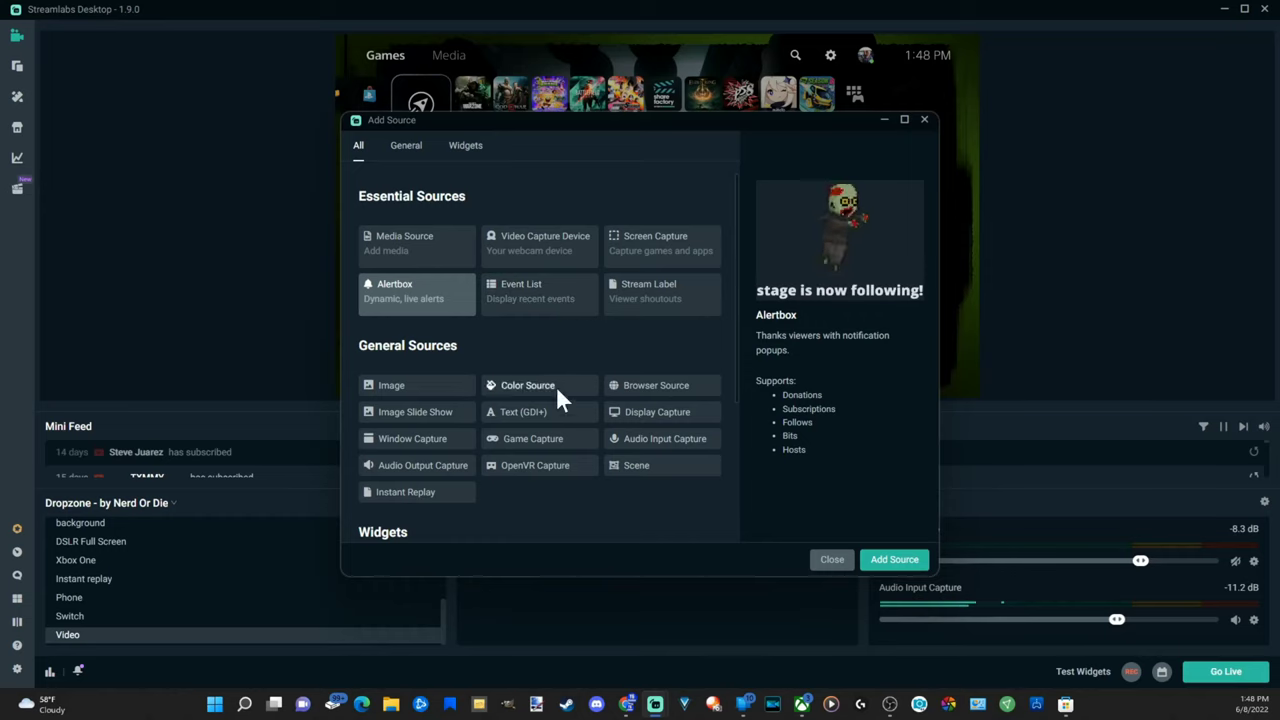
{"action": "left_click", "coordinate": [634, 450]}
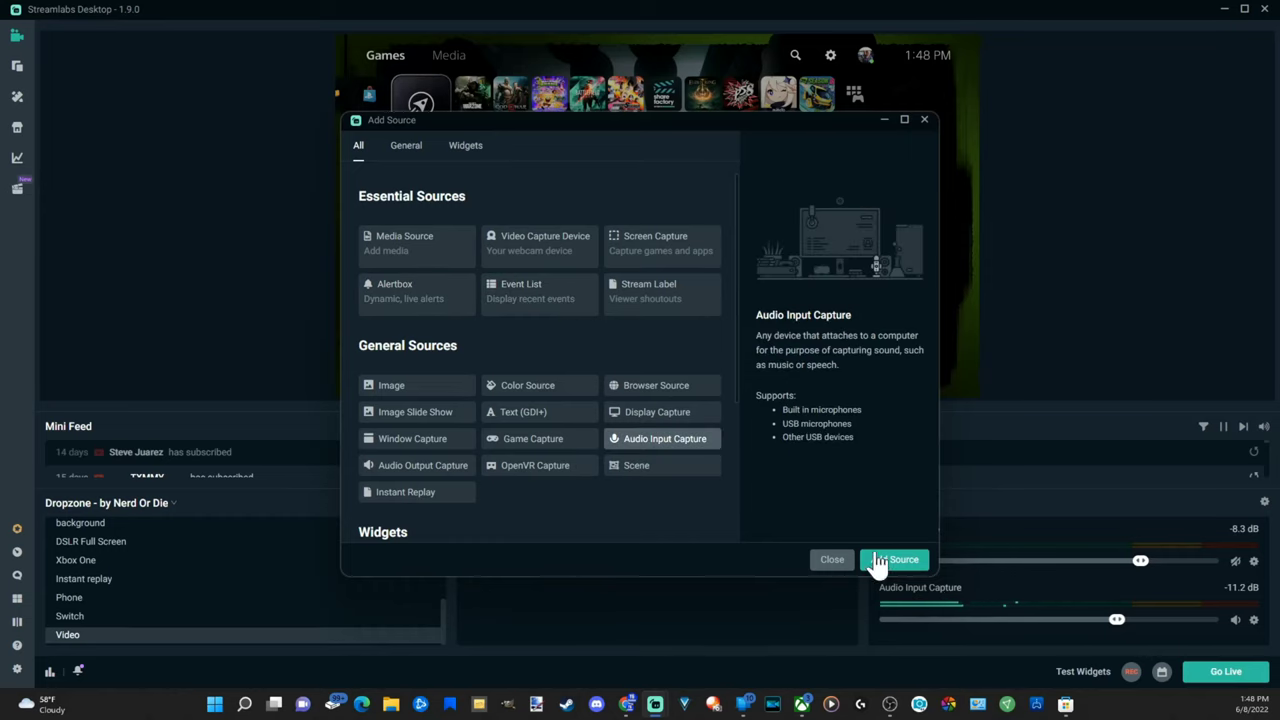
{"action": "left_click", "coordinate": [880, 558]}
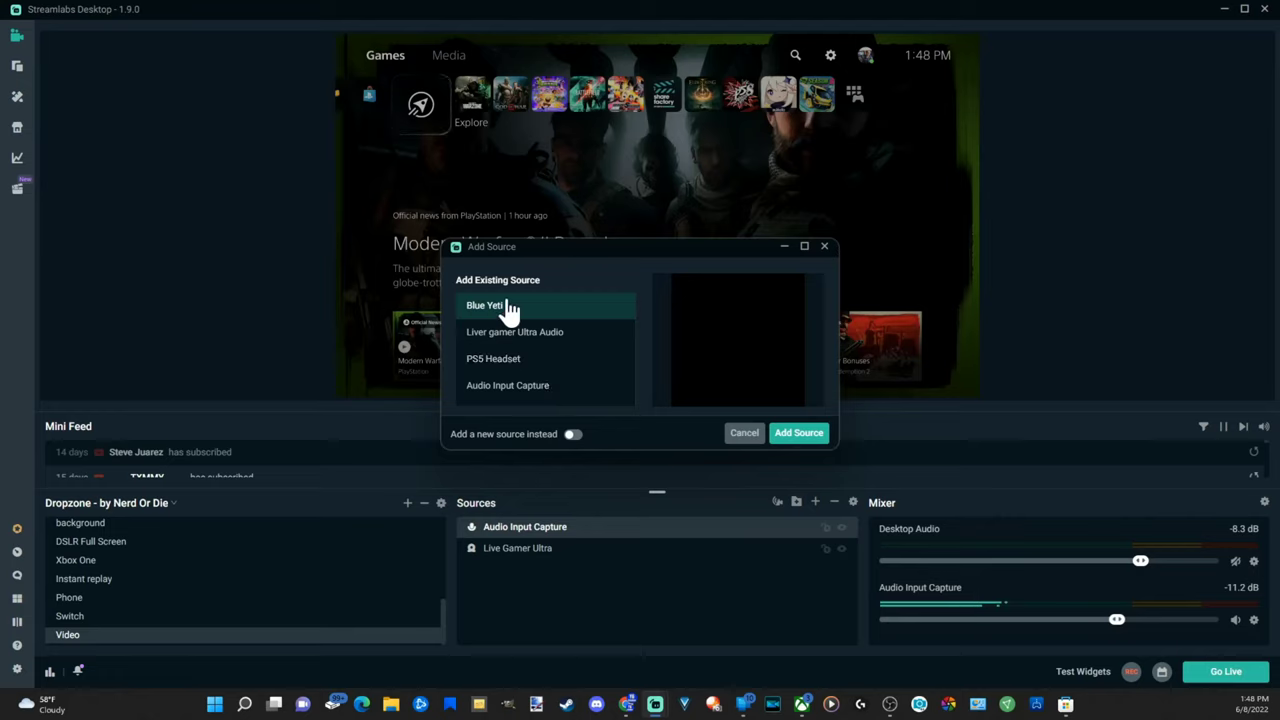
{"action": "left_click", "coordinate": [800, 435]}
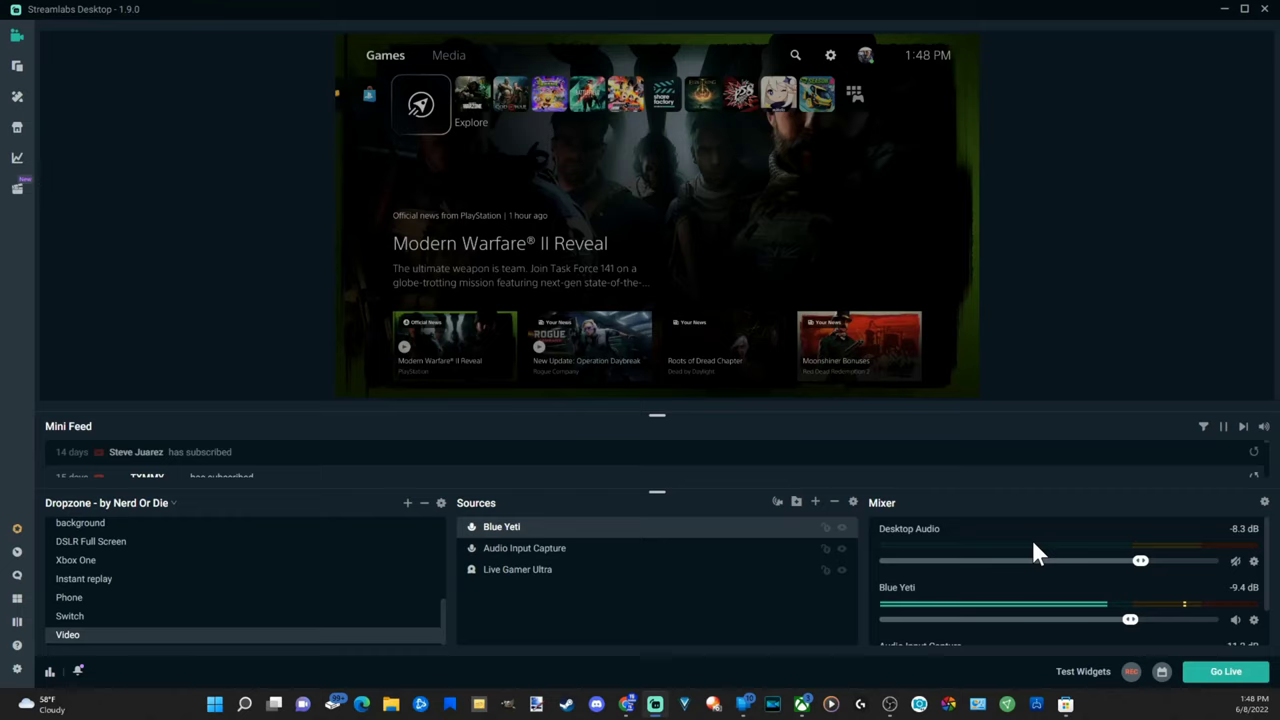
Set the Blue Yeti mixer level to about -10.3 dB
{"action": "left_click_drag", "start_coordinate": [1130, 620], "coordinate": [1083, 620]}
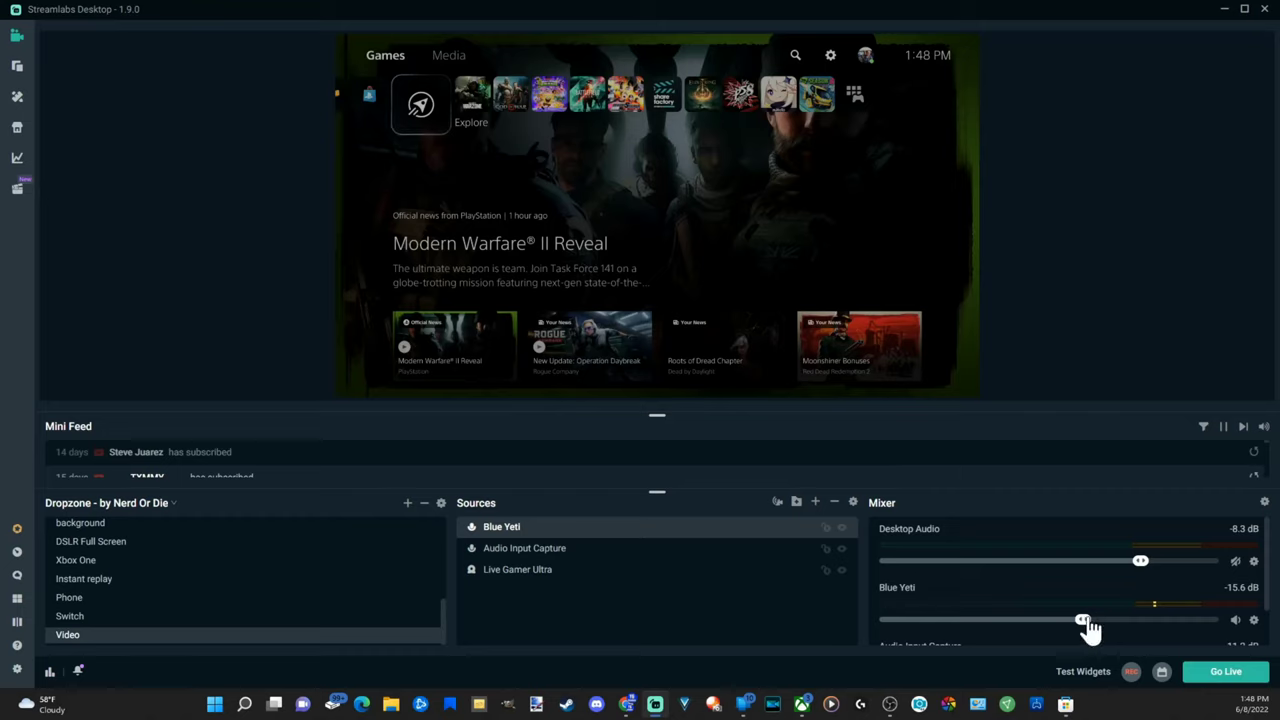
{"action": "left_click_drag", "start_coordinate": [1085, 620], "coordinate": [1103, 621]}
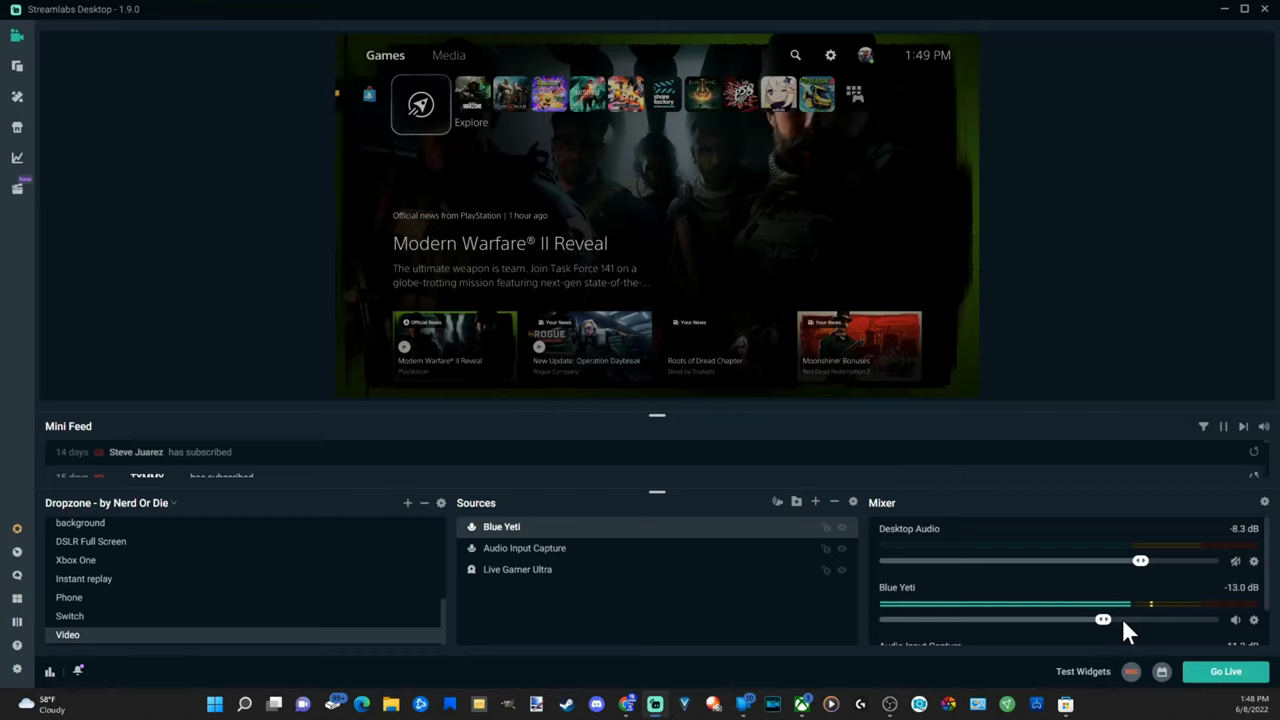
{"action": "left_click", "coordinate": [1117, 618]}
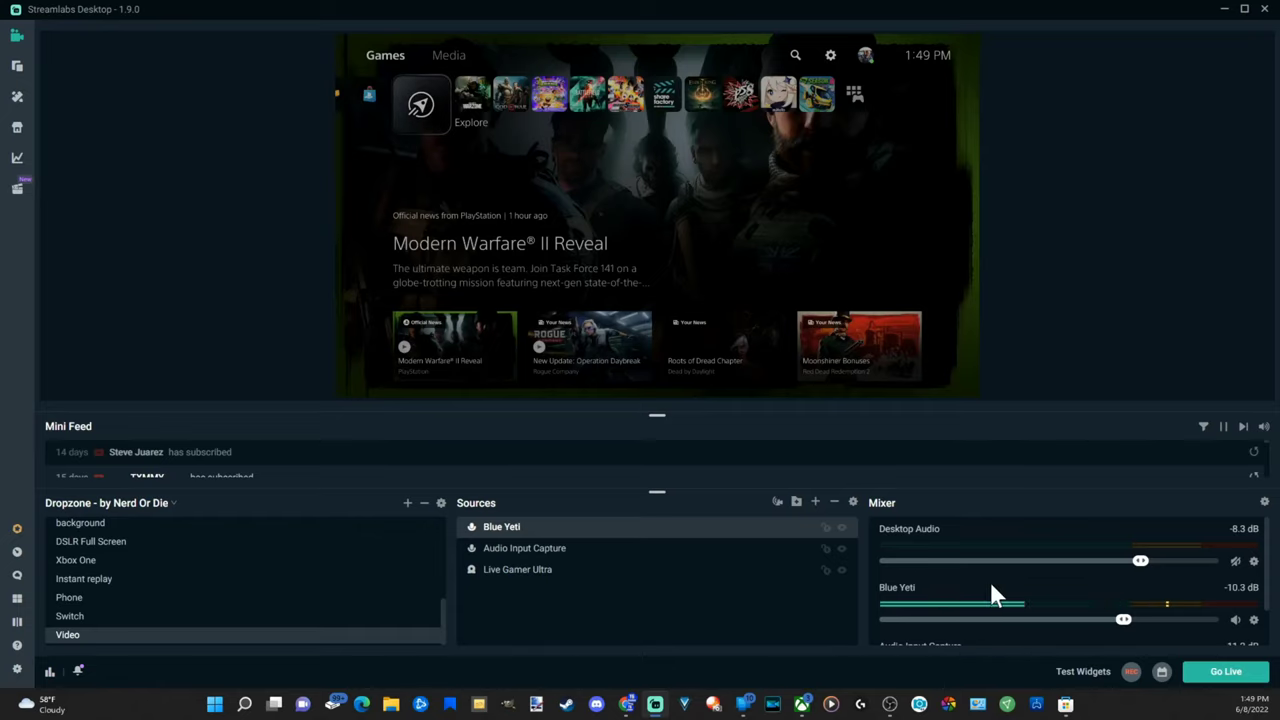
Inspect the Blue Yeti's Advanced Audio Settings, then close them
{"action": "double_click", "coordinate": [513, 537]}
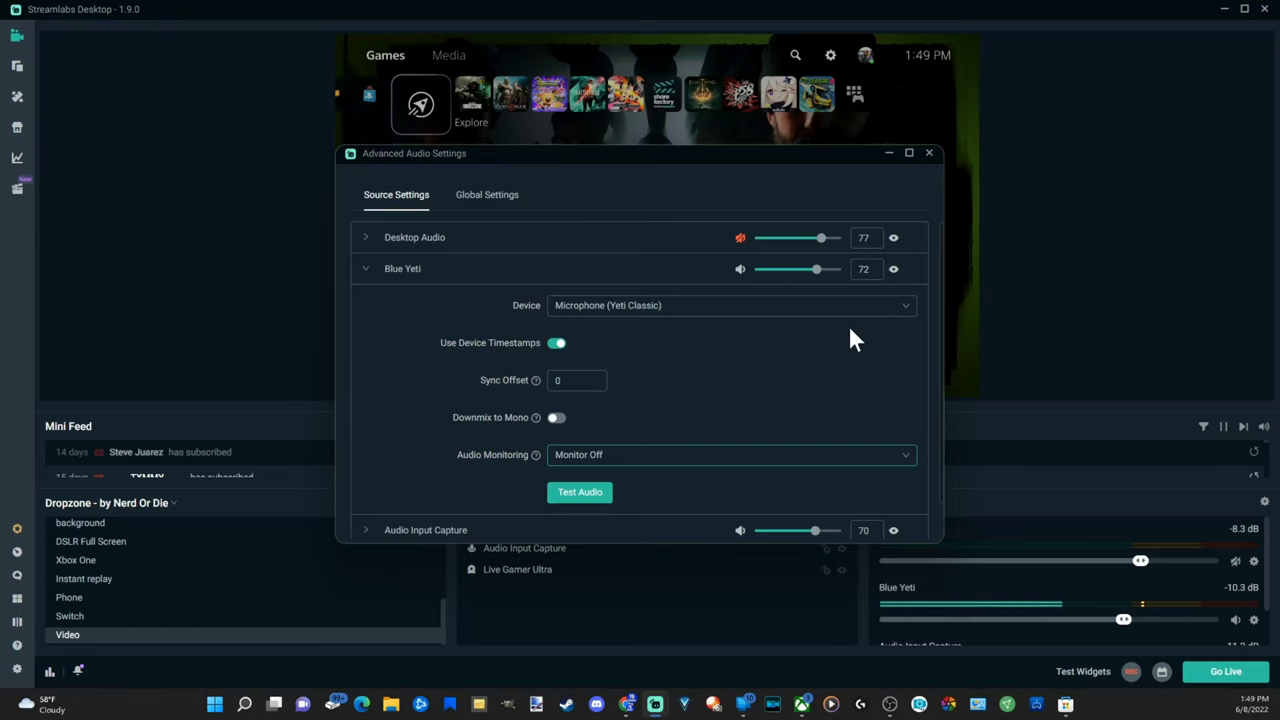
{"action": "scroll", "coordinate": [773, 395], "scroll_direction": "down", "scroll_amount": 2}
{"action": "scroll", "coordinate": [774, 408], "scroll_direction": "up", "scroll_amount": 2}
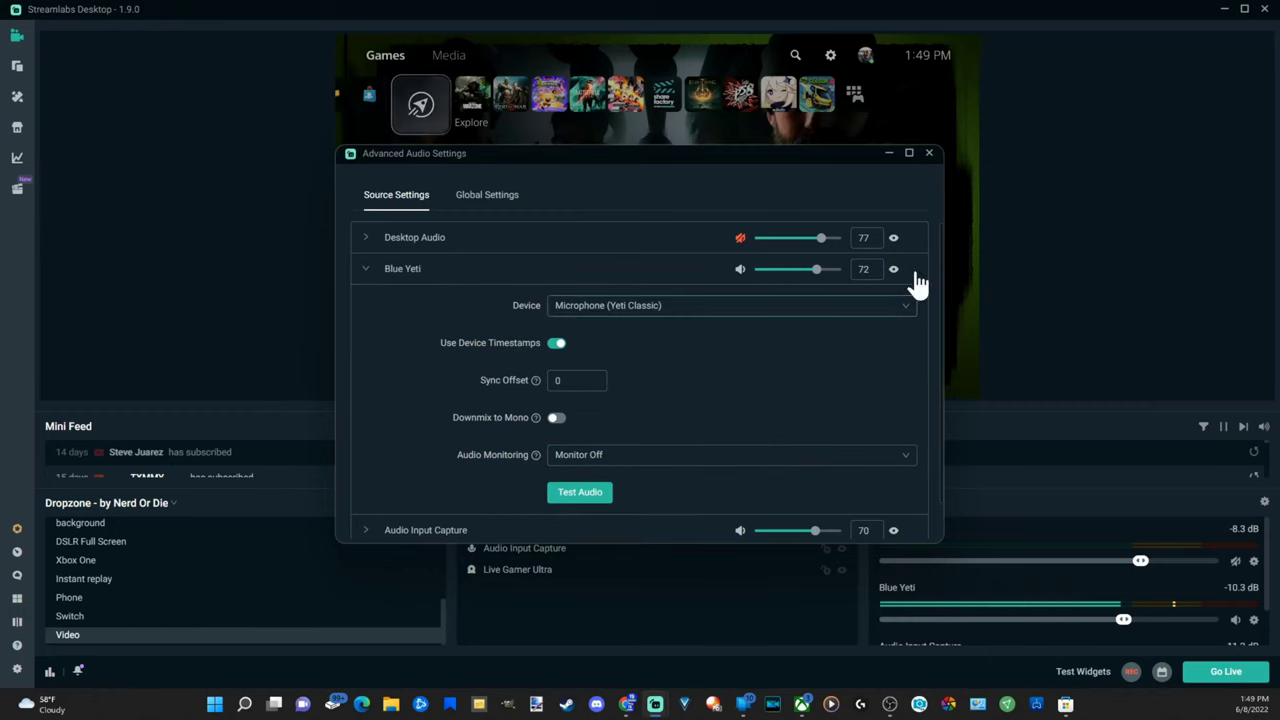
{"action": "left_click", "coordinate": [929, 153]}
Review the Blue Yeti's Noise Gate, Compressor and Gain filters, then close the Filters window
{"action": "right_click", "coordinate": [497, 532]}
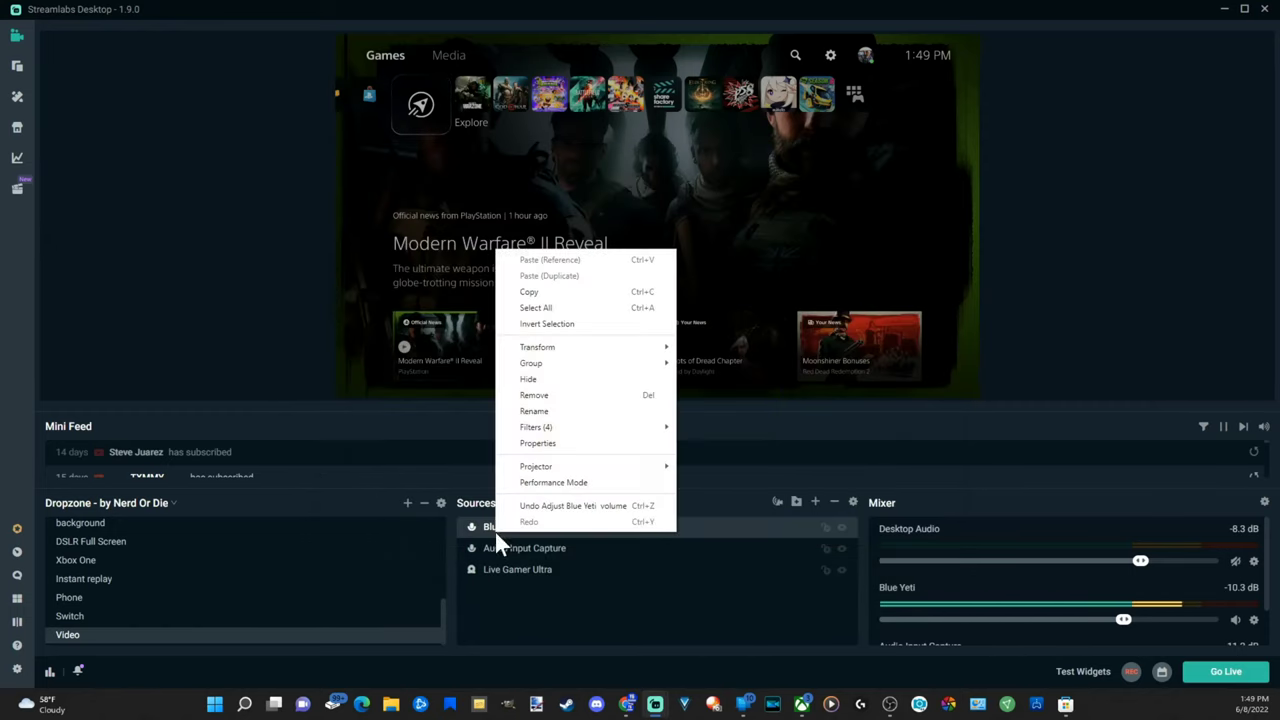
{"action": "mouse_move", "coordinate": [551, 426]}
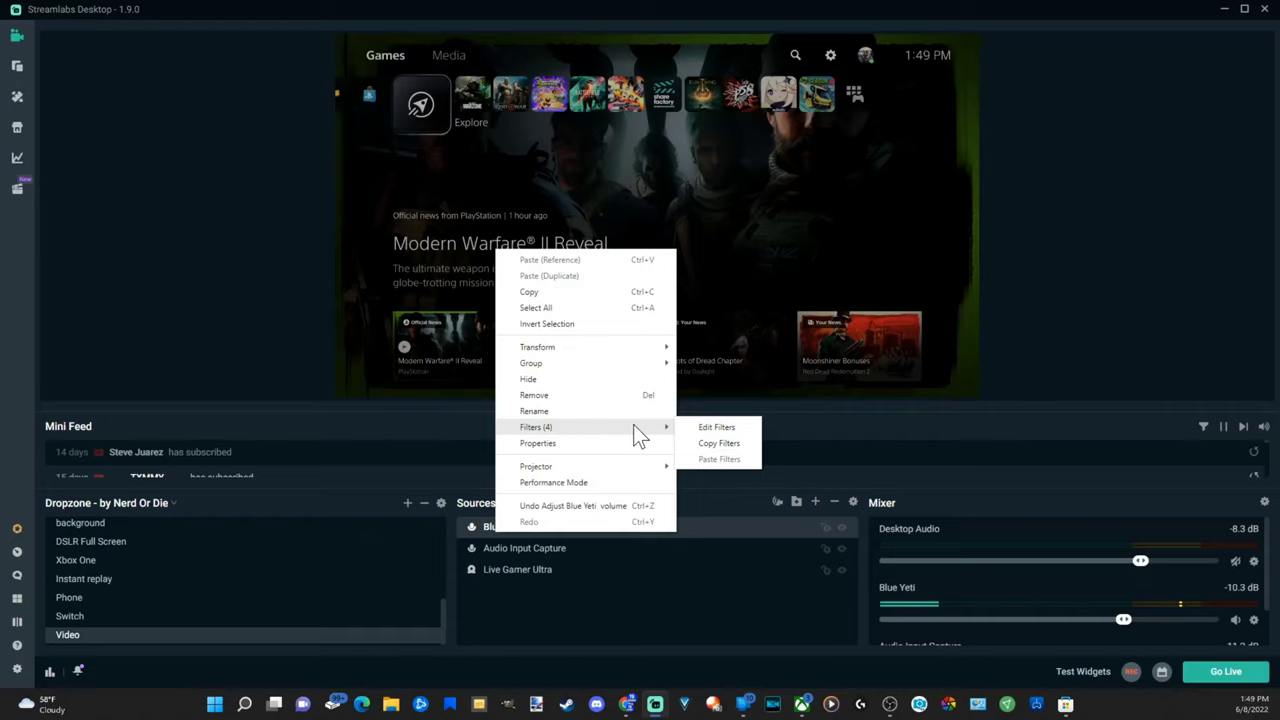
{"action": "left_click", "coordinate": [699, 431]}
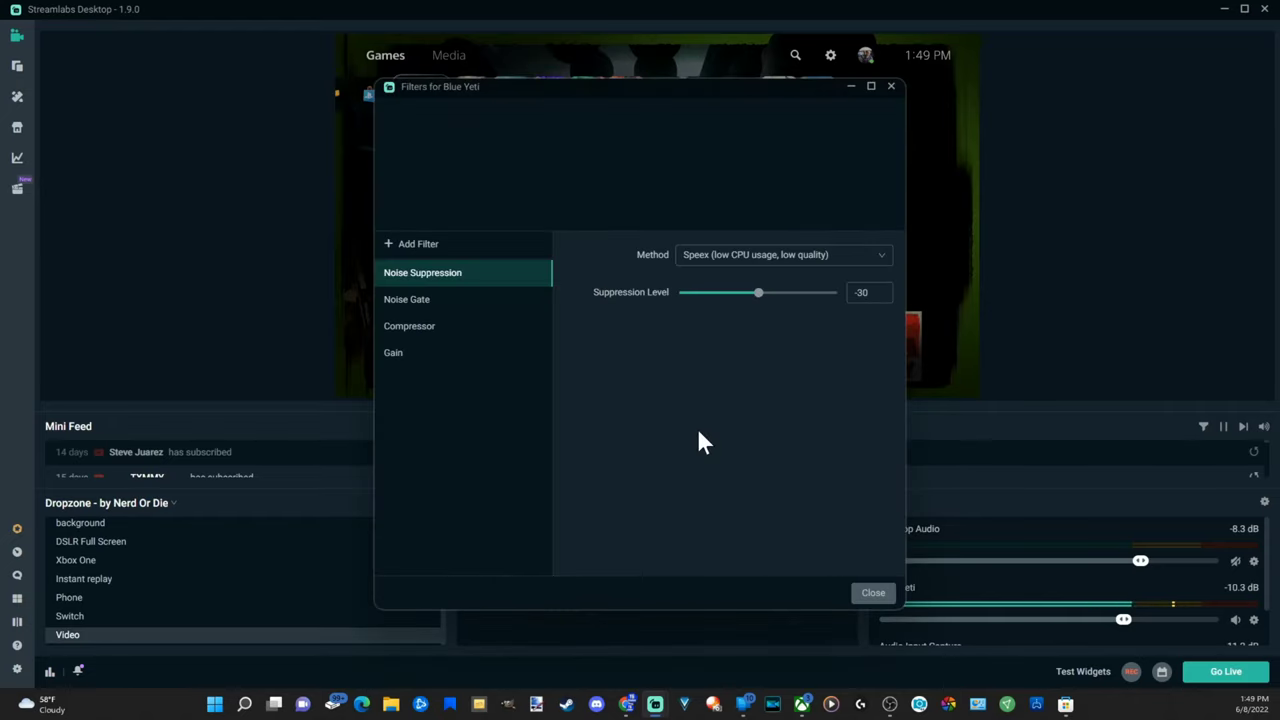
{"action": "left_click", "coordinate": [416, 310]}
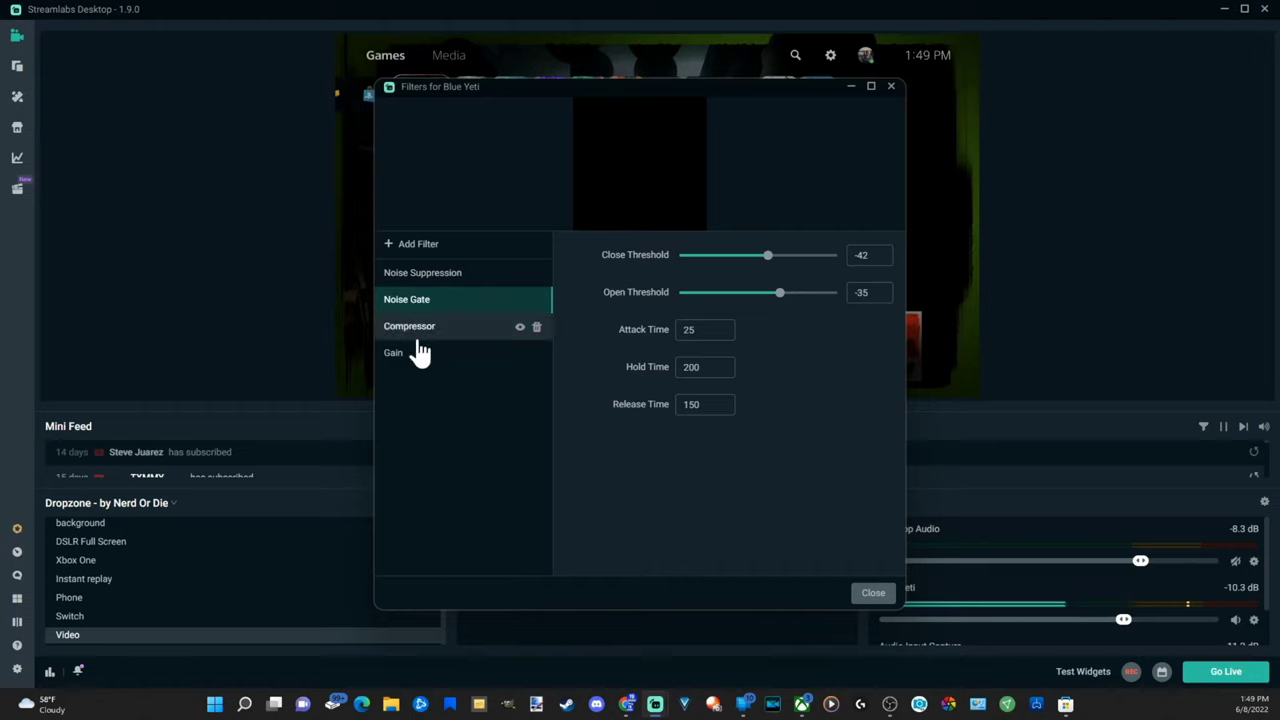
{"action": "left_click", "coordinate": [420, 342]}
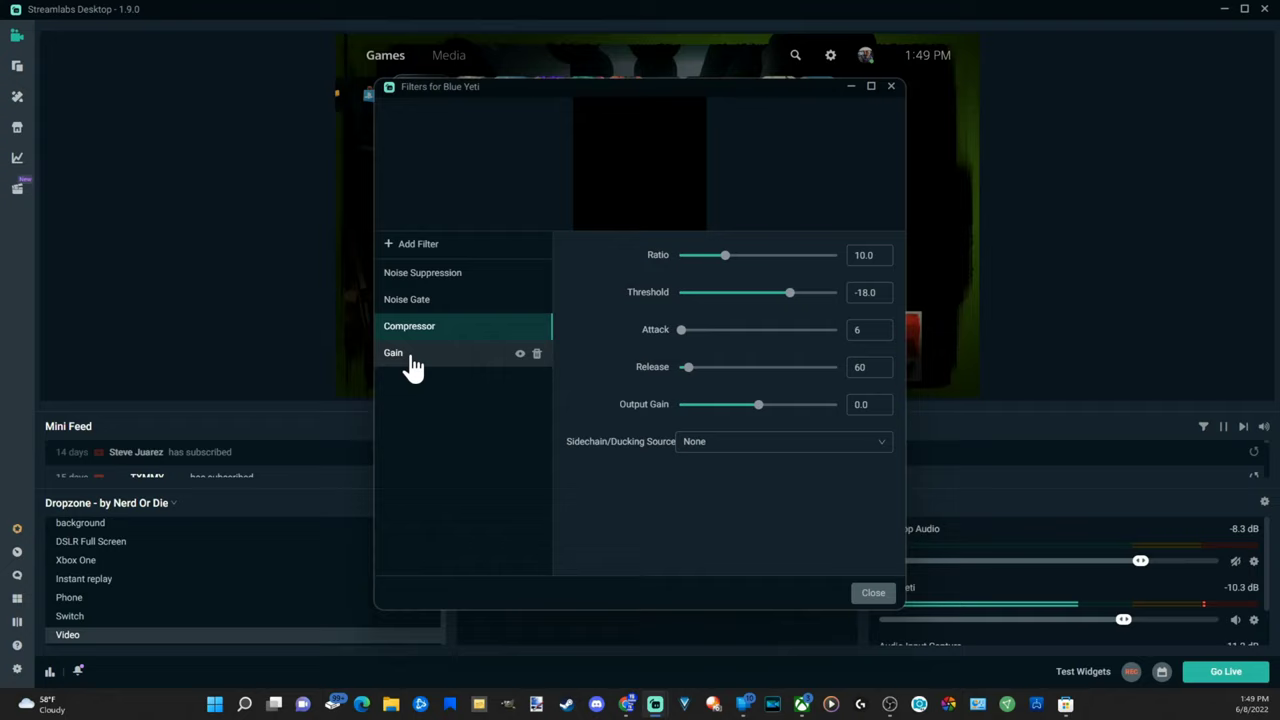
{"action": "left_click", "coordinate": [413, 362]}
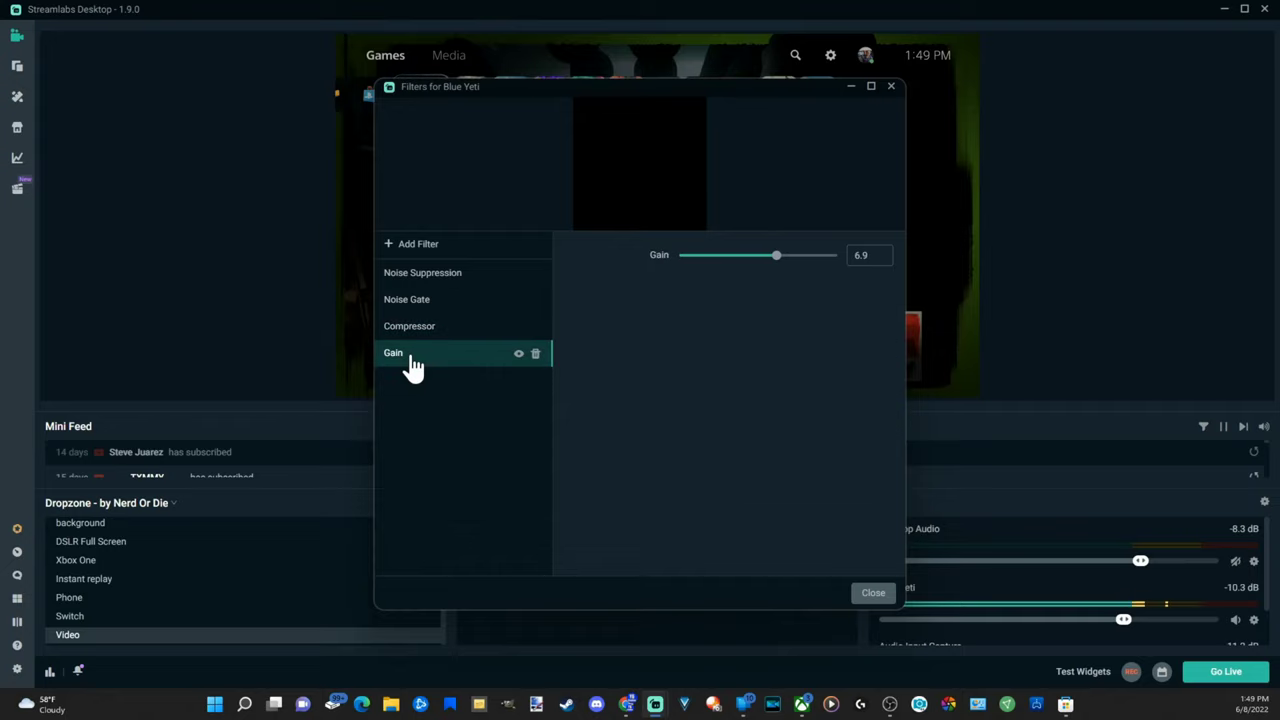
{"action": "left_click", "coordinate": [891, 88]}
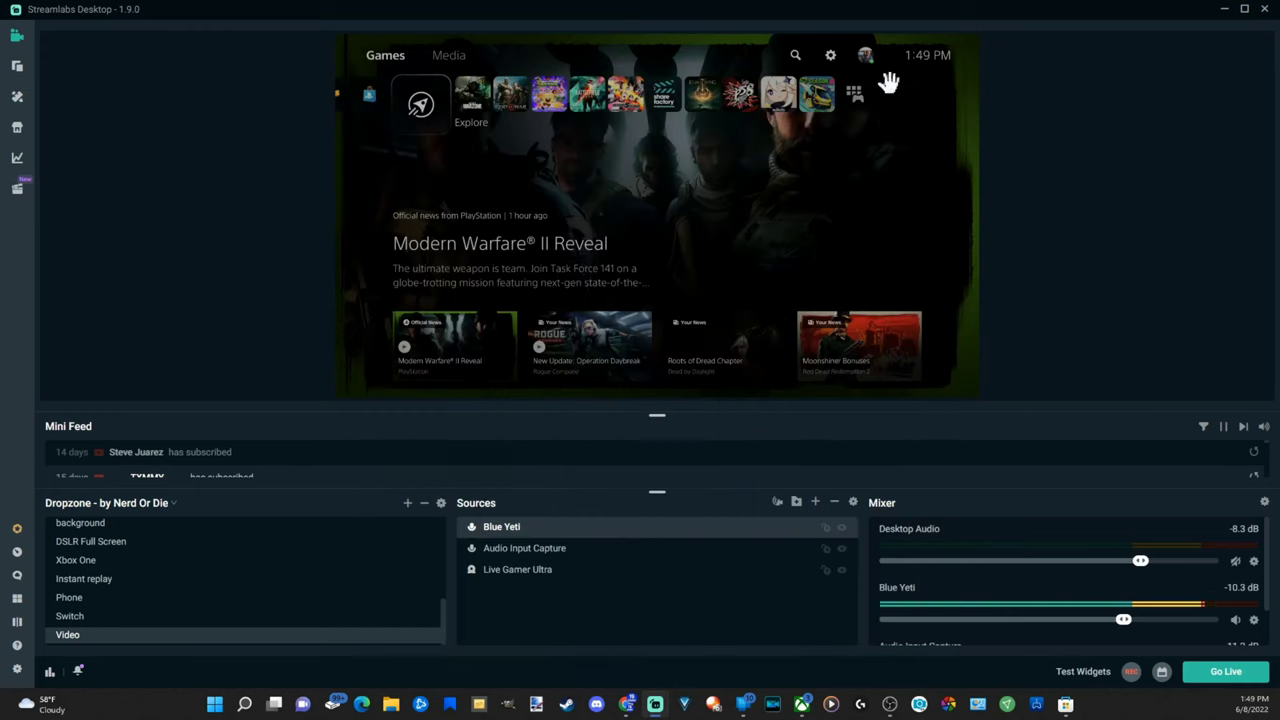
Add the existing Video Capture Device webcam to the Video scene
{"action": "left_click", "coordinate": [815, 502]}
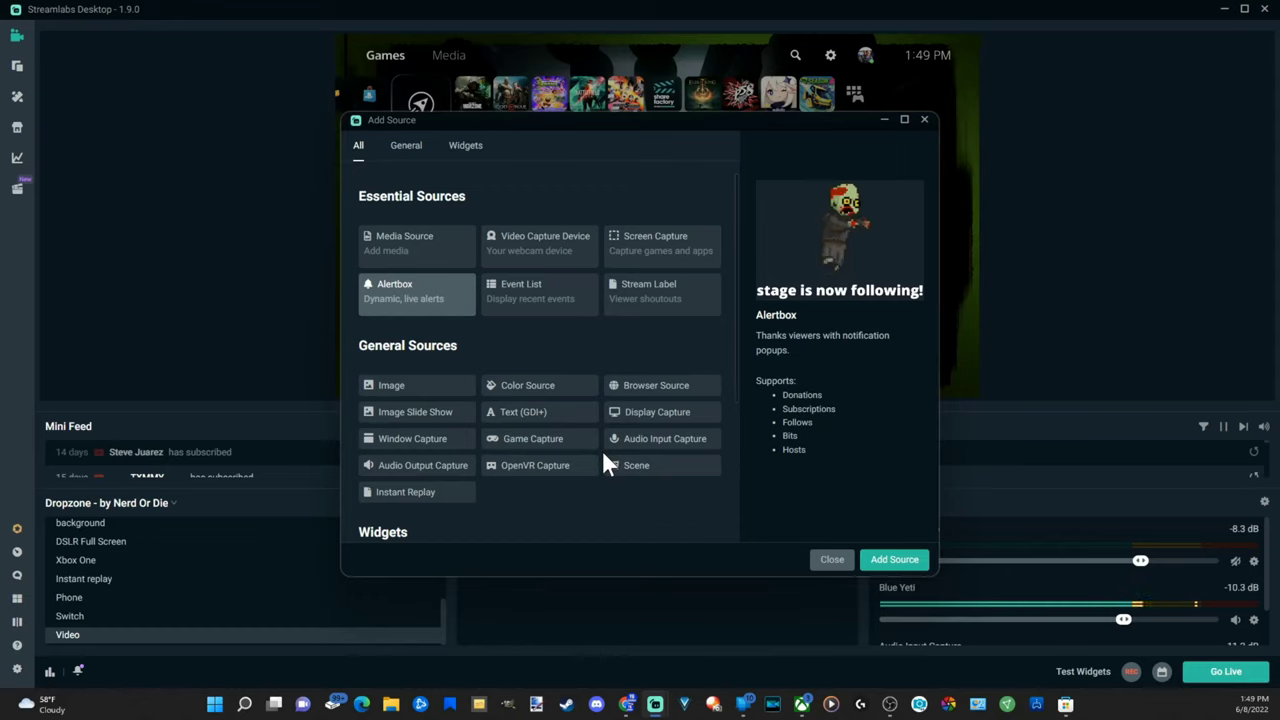
{"action": "left_click", "coordinate": [528, 252]}
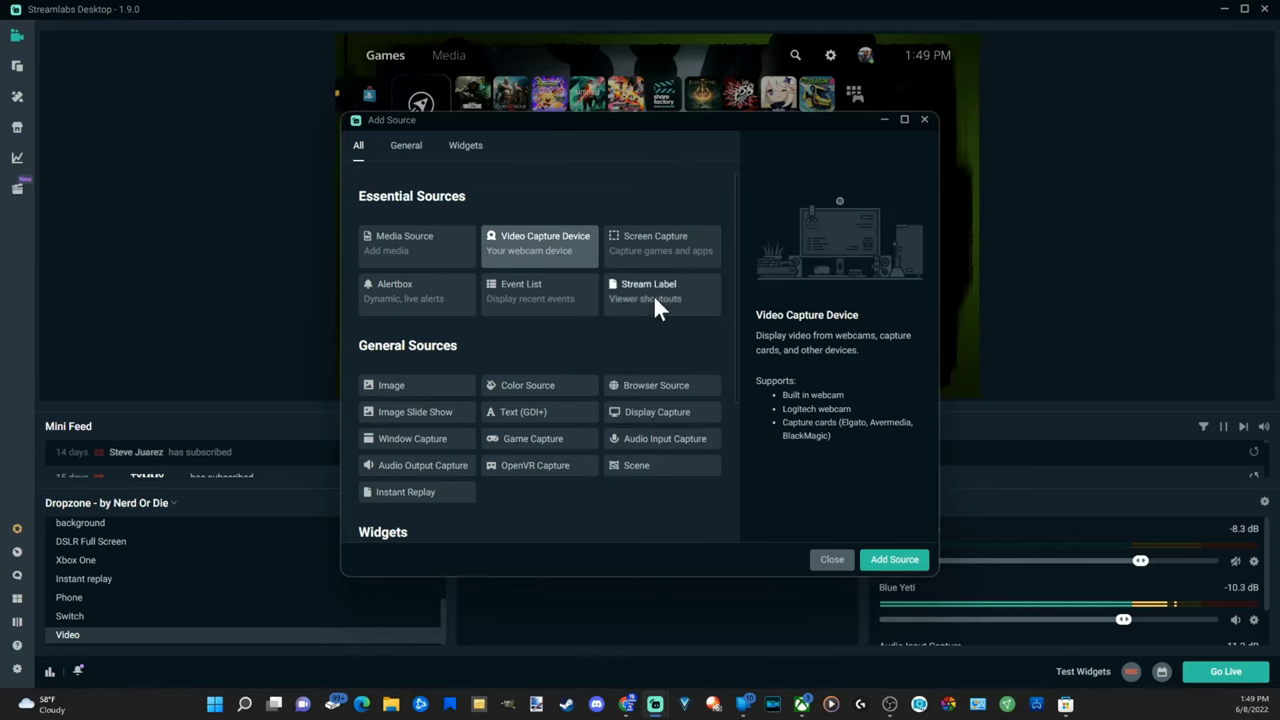
{"action": "left_click", "coordinate": [894, 562]}
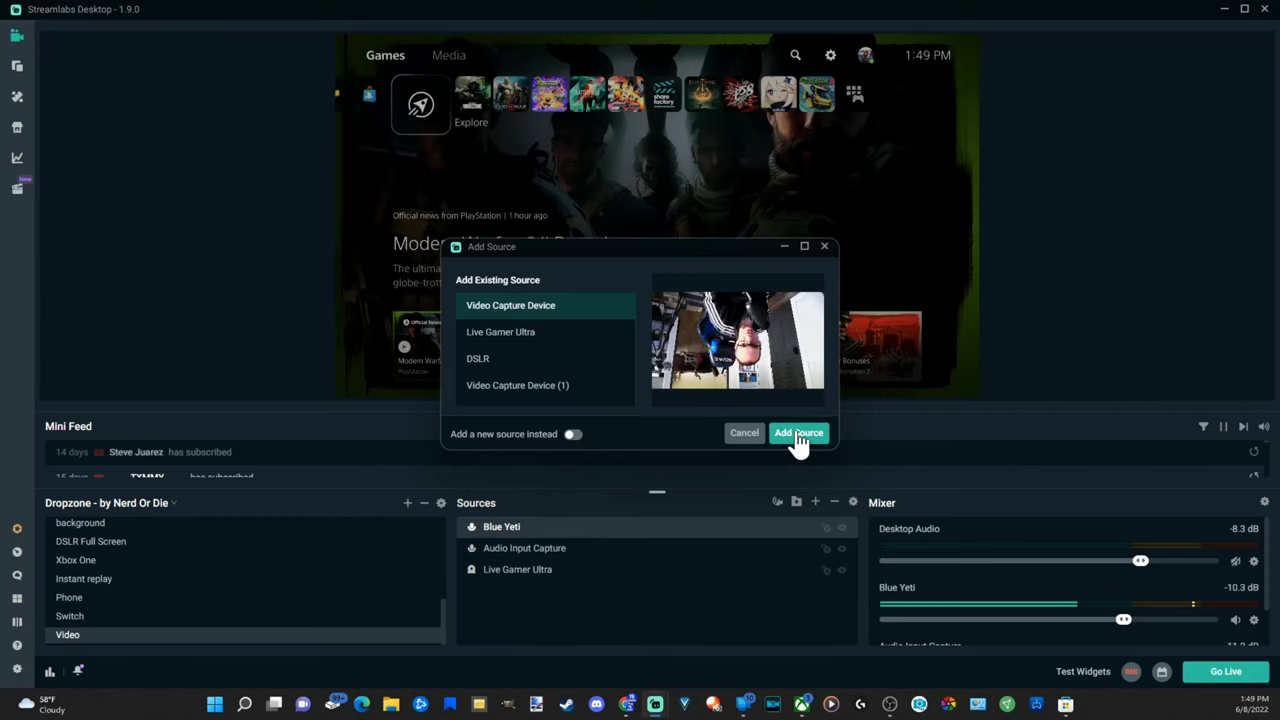
{"action": "left_click", "coordinate": [799, 442]}
Shrink the webcam into the preview's top-right corner and flip it vertically upright
{"action": "left_click_drag", "start_coordinate": [626, 180], "coordinate": [884, 284]}
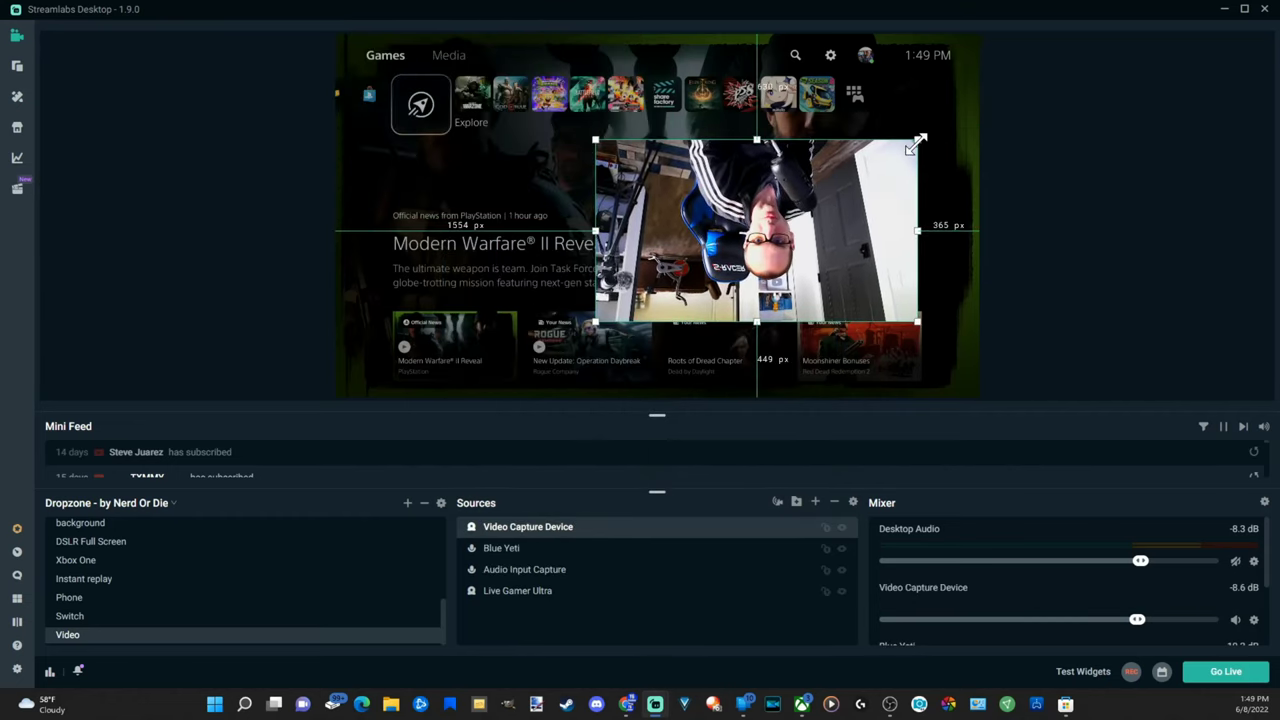
{"action": "left_click_drag", "start_coordinate": [922, 138], "coordinate": [757, 232]}
{"action": "left_click_drag", "start_coordinate": [680, 292], "coordinate": [907, 223]}
{"action": "right_click", "coordinate": [904, 229]}
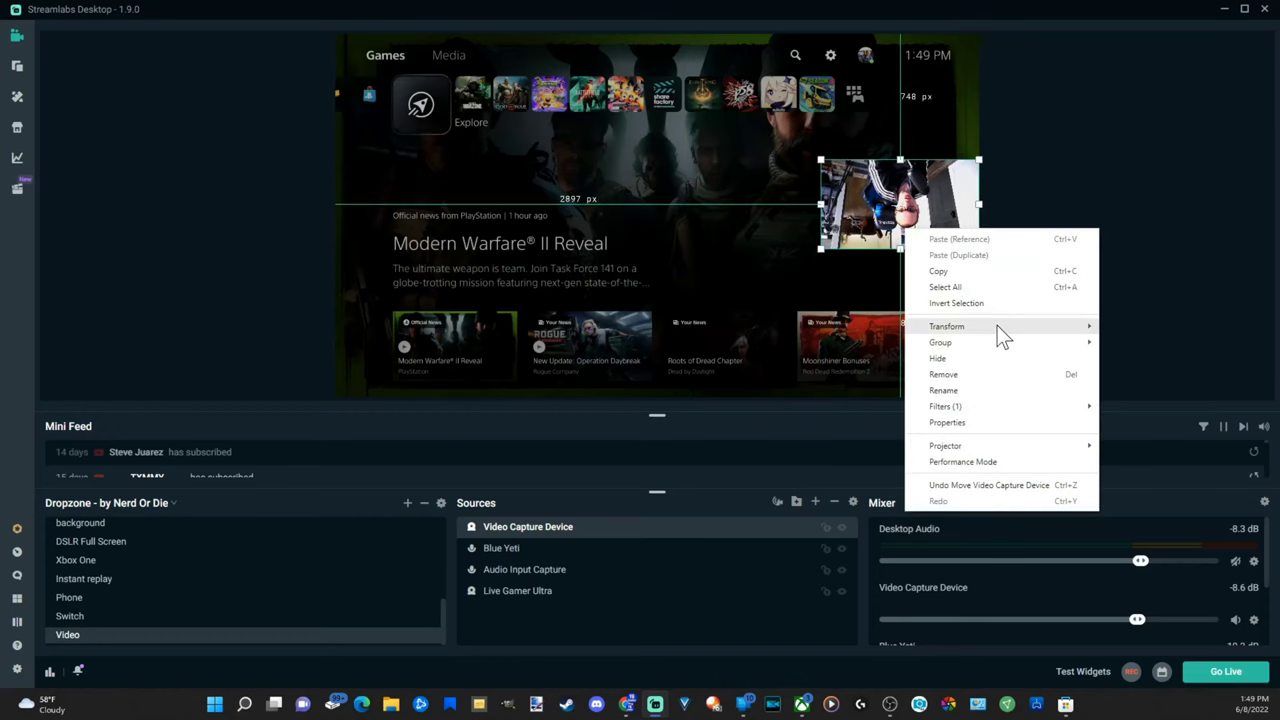
{"action": "mouse_move", "coordinate": [997, 325]}
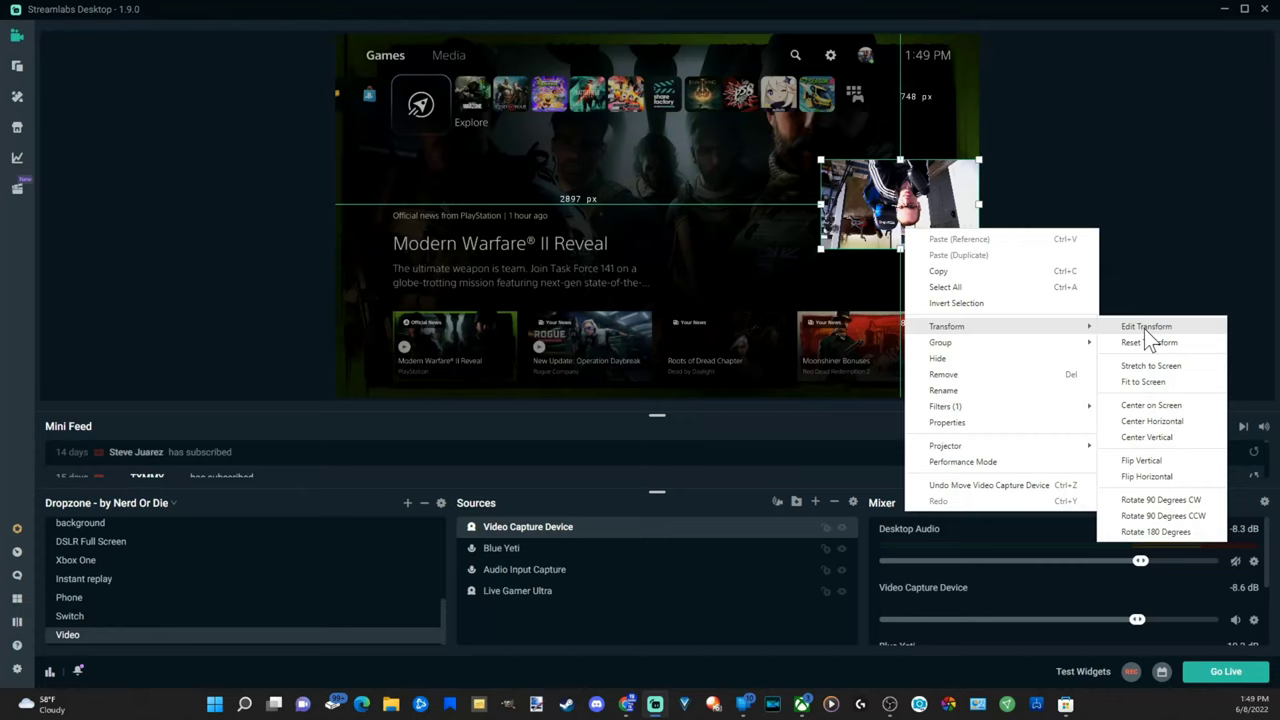
{"action": "left_click", "coordinate": [1160, 460]}
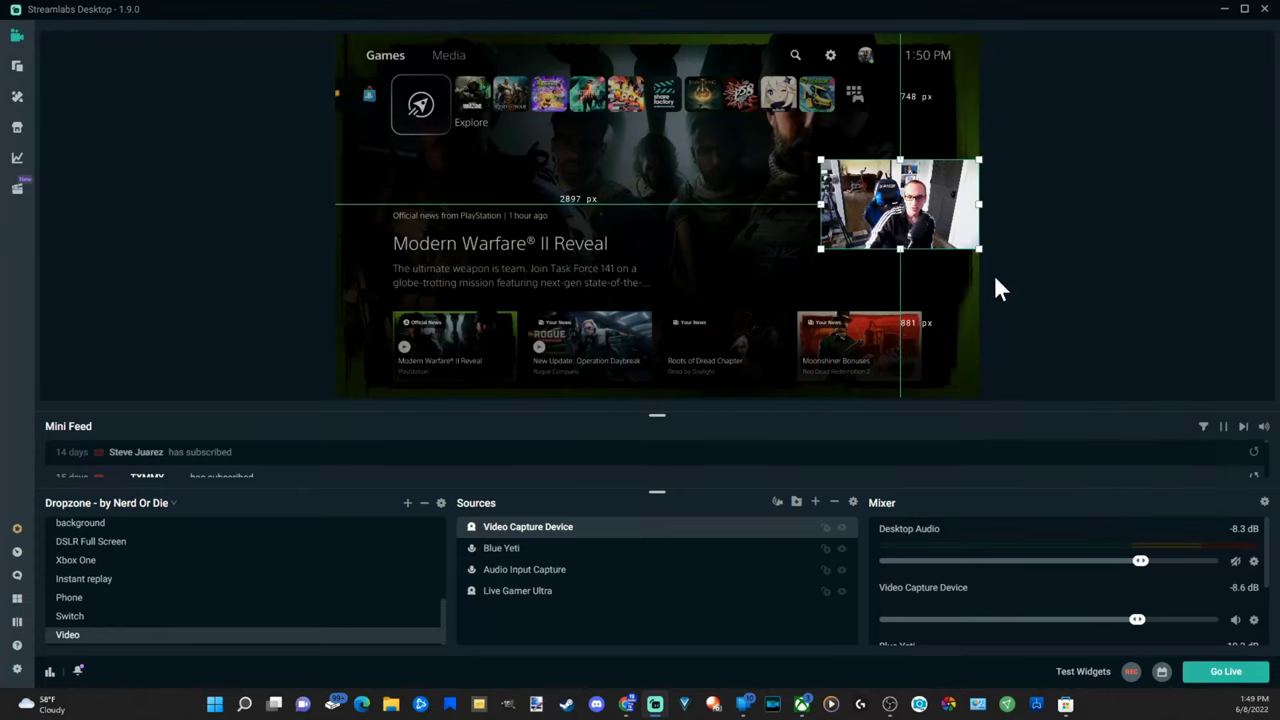
Deselect the webcam inset and switch to the Full Screen scene showing the full-frame webcam
{"action": "left_click", "coordinate": [1026, 295]}
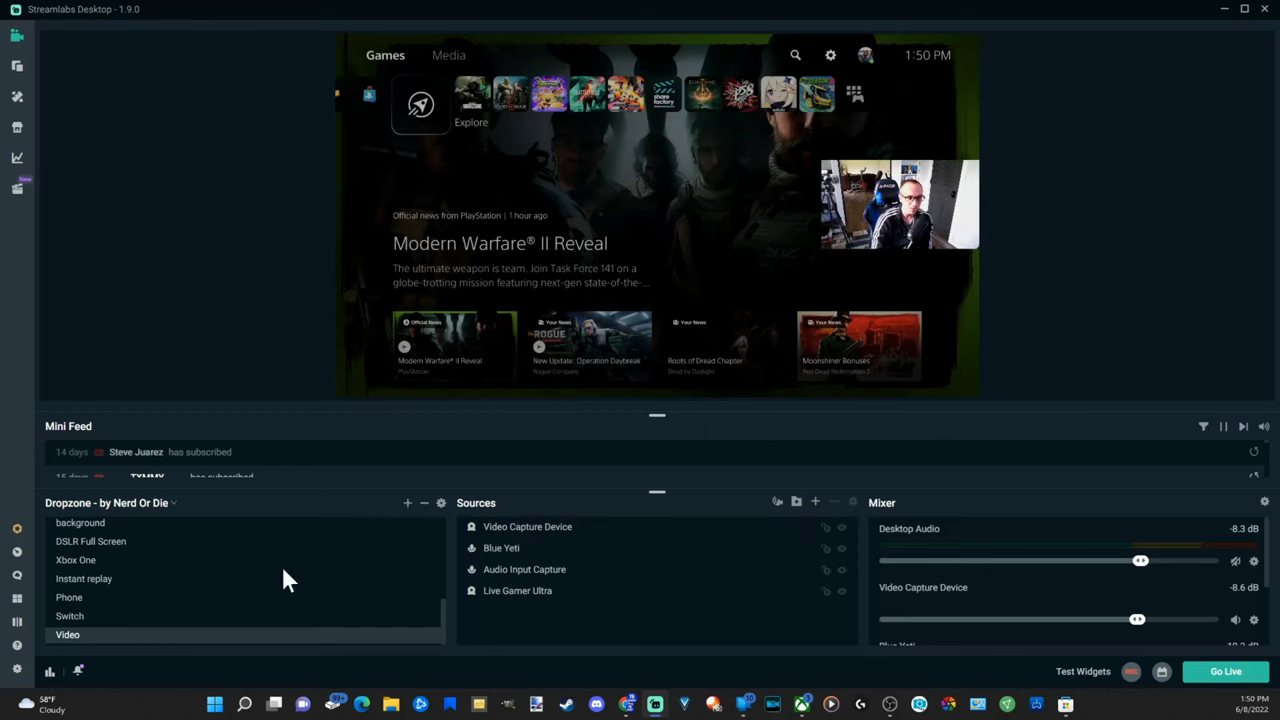
{"action": "scroll", "coordinate": [162, 582], "scroll_direction": "up", "scroll_amount": 3}
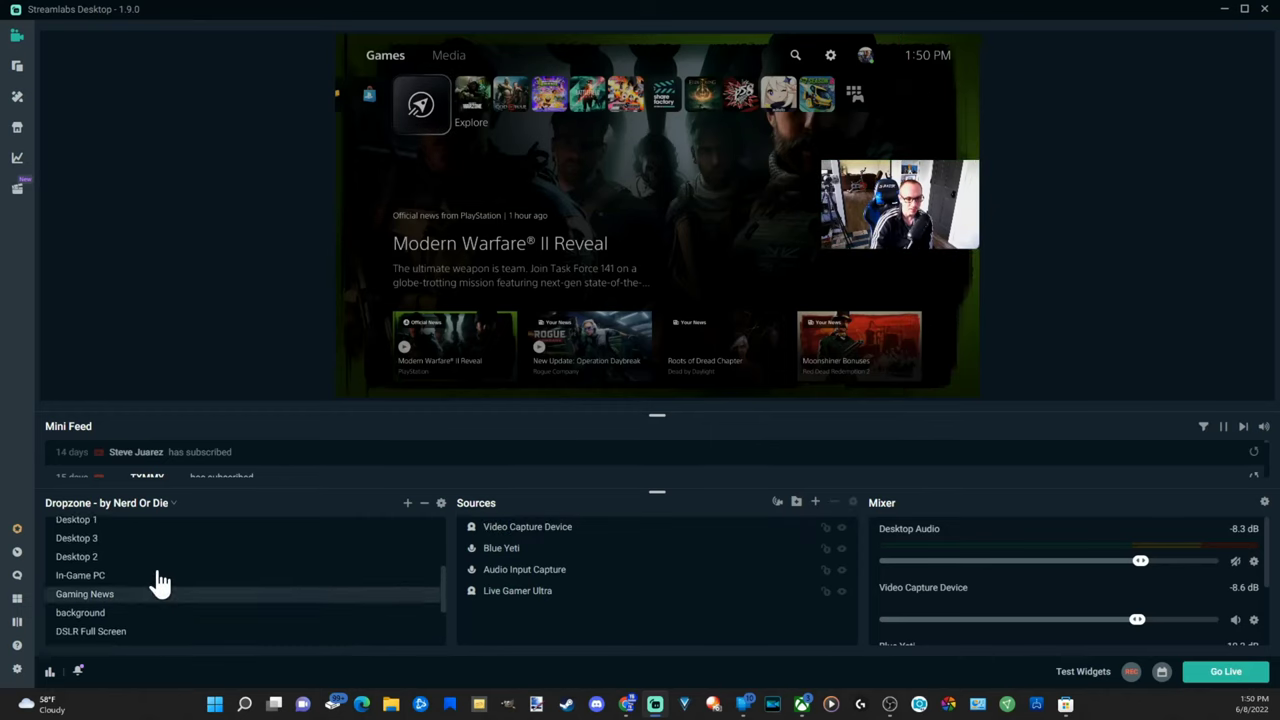
{"action": "scroll", "coordinate": [160, 582], "scroll_direction": "up", "scroll_amount": 2}
{"action": "left_click", "coordinate": [126, 530]}
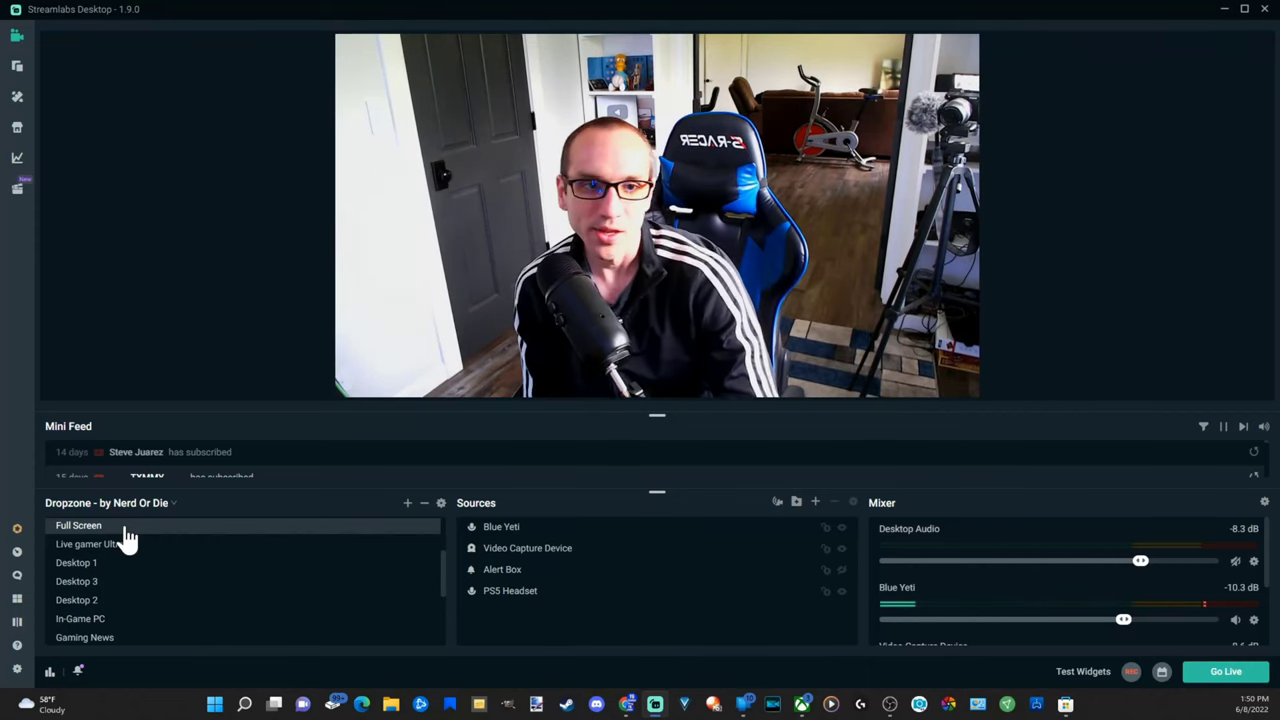
{"action": "scroll", "coordinate": [134, 549], "scroll_direction": "down", "scroll_amount": 5}
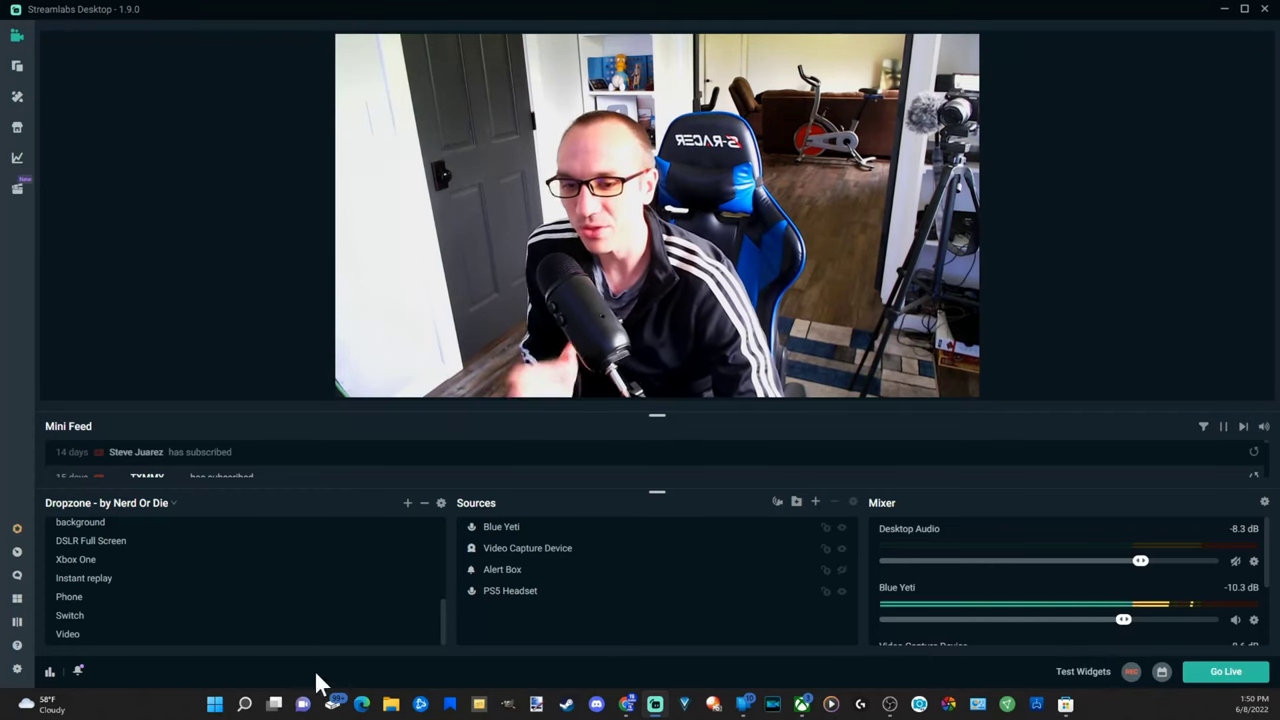
{"action": "left_click", "coordinate": [18, 669]}
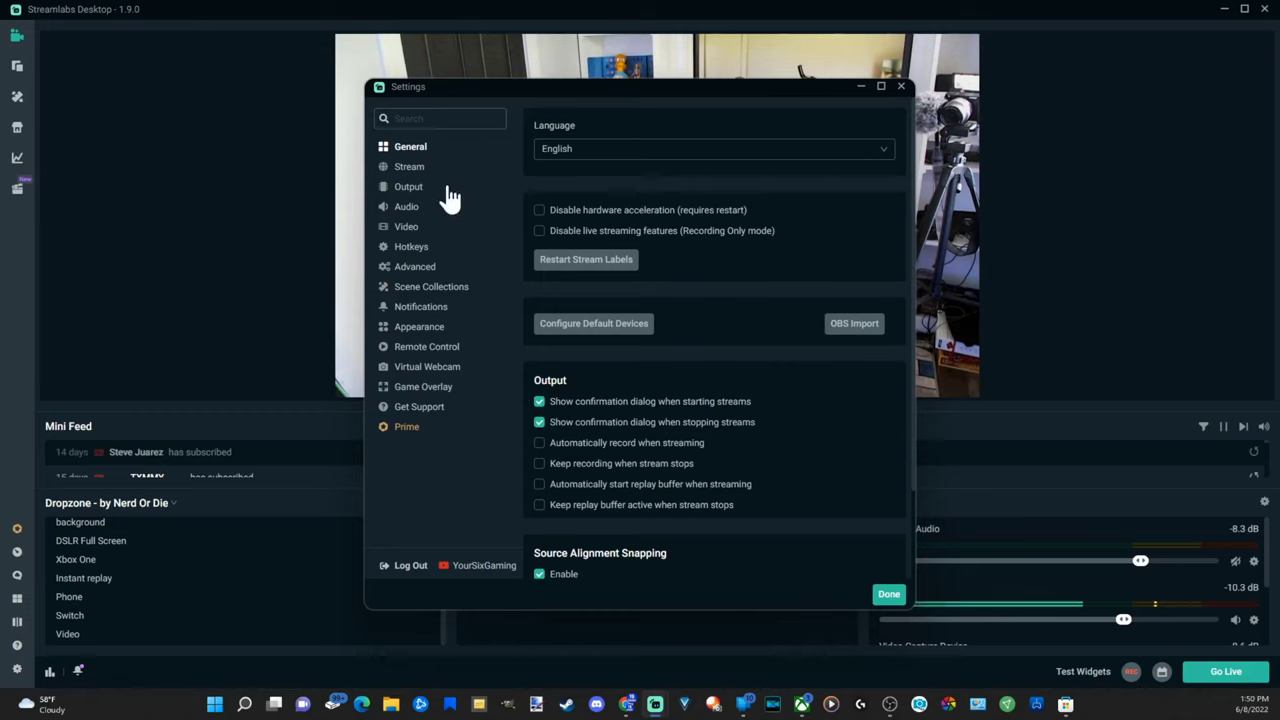
{"action": "left_click", "coordinate": [420, 190]}
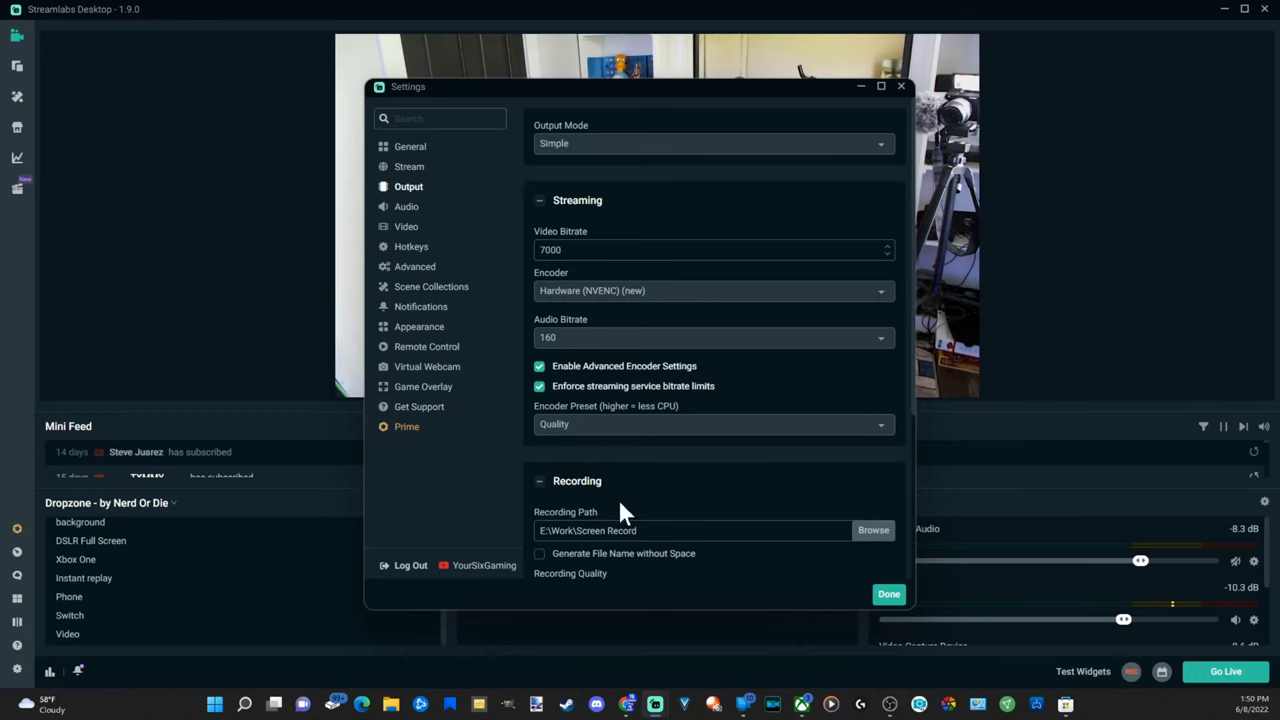
{"action": "scroll", "coordinate": [630, 490], "scroll_direction": "down", "scroll_amount": 2}
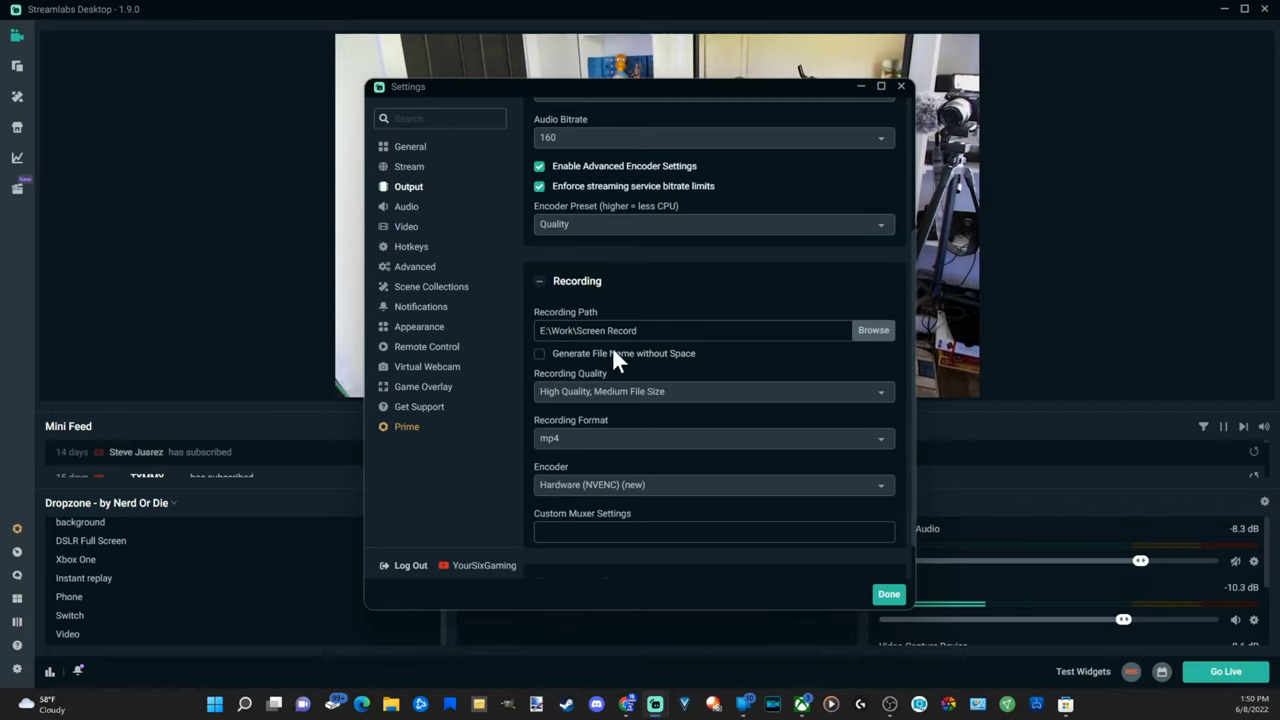
{"action": "scroll", "coordinate": [600, 370], "scroll_direction": "down", "scroll_amount": 1}
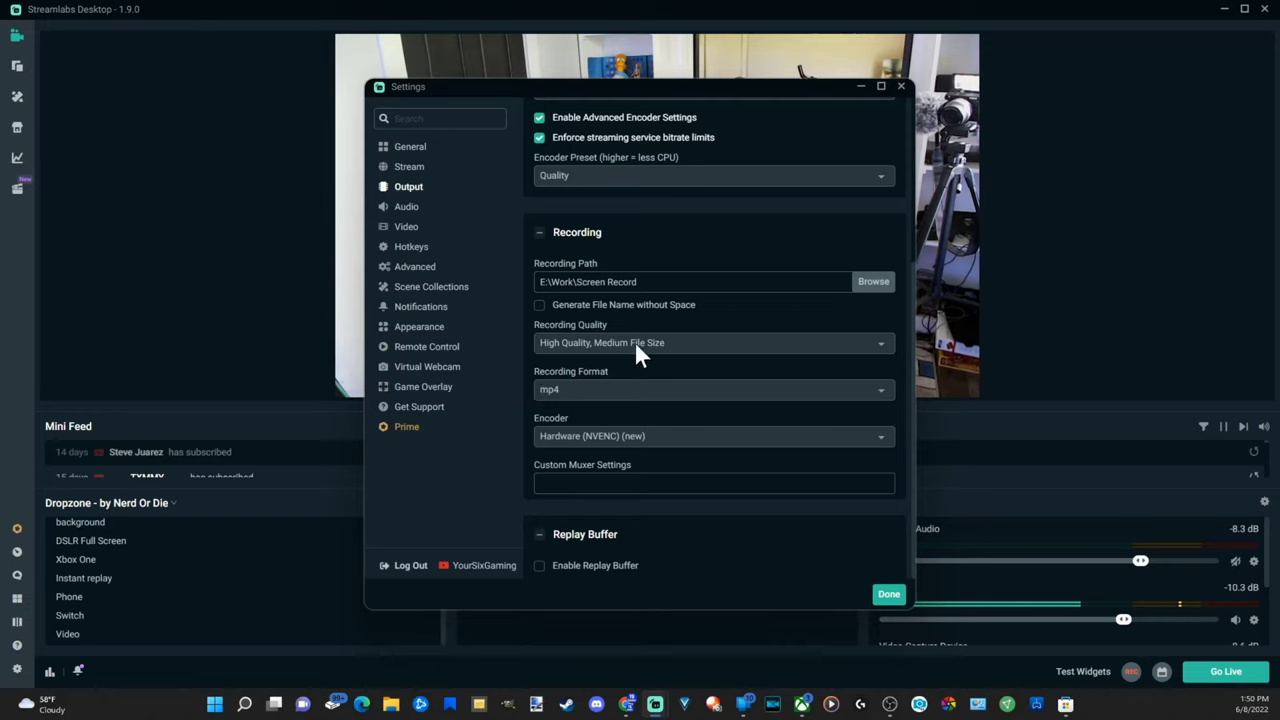
{"action": "left_click", "coordinate": [584, 393]}
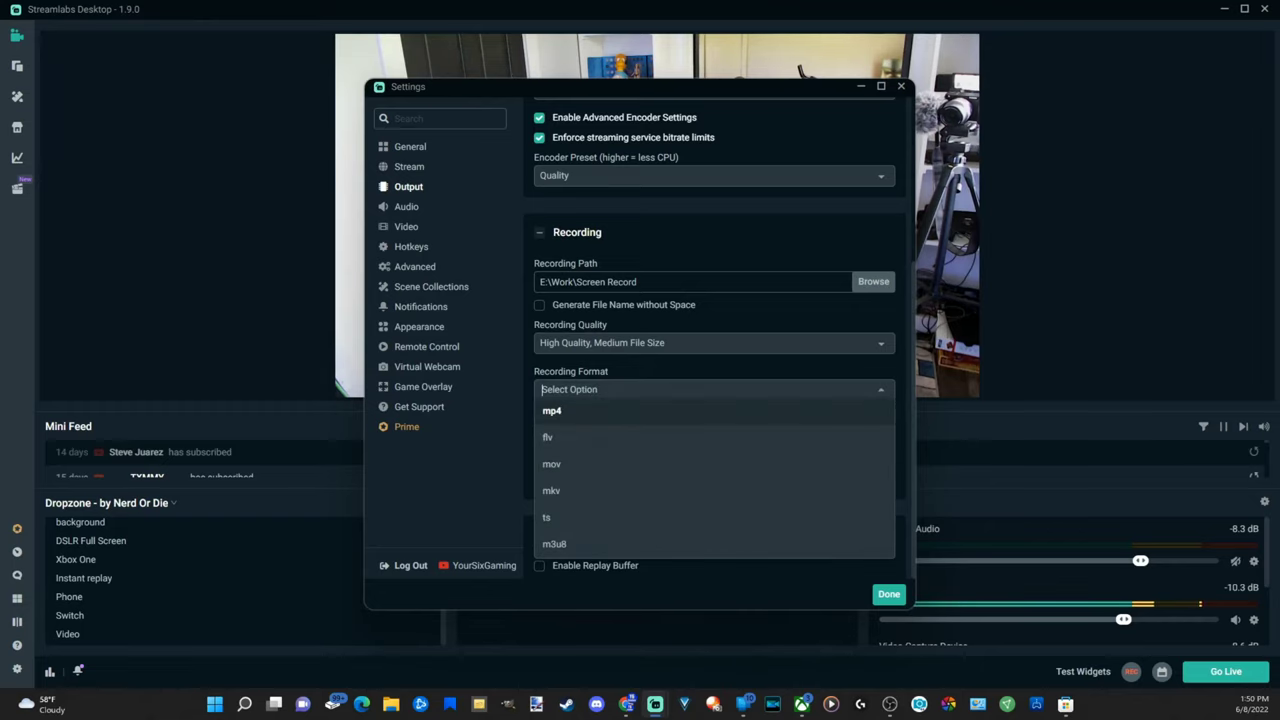
{"action": "left_click", "coordinate": [668, 318]}
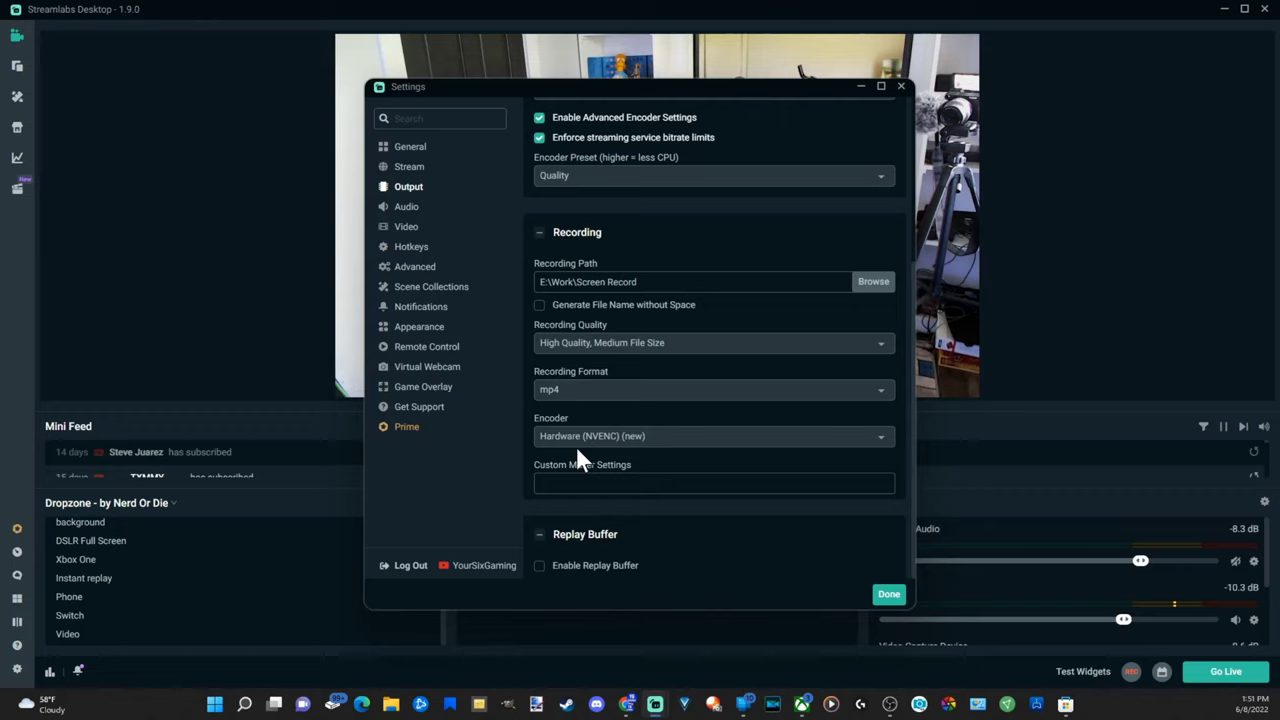
{"action": "left_click", "coordinate": [766, 438]}
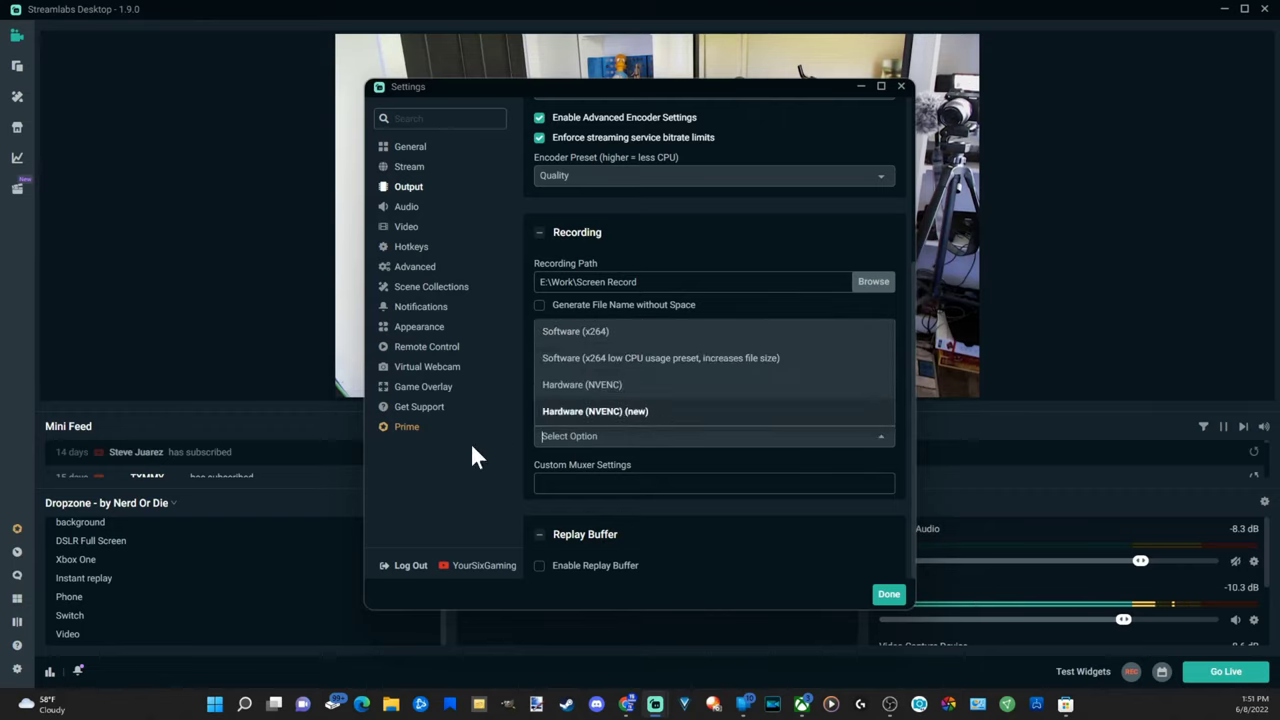
{"action": "left_click", "coordinate": [514, 473]}
{"action": "scroll", "coordinate": [642, 463], "scroll_direction": "up", "scroll_amount": 5}
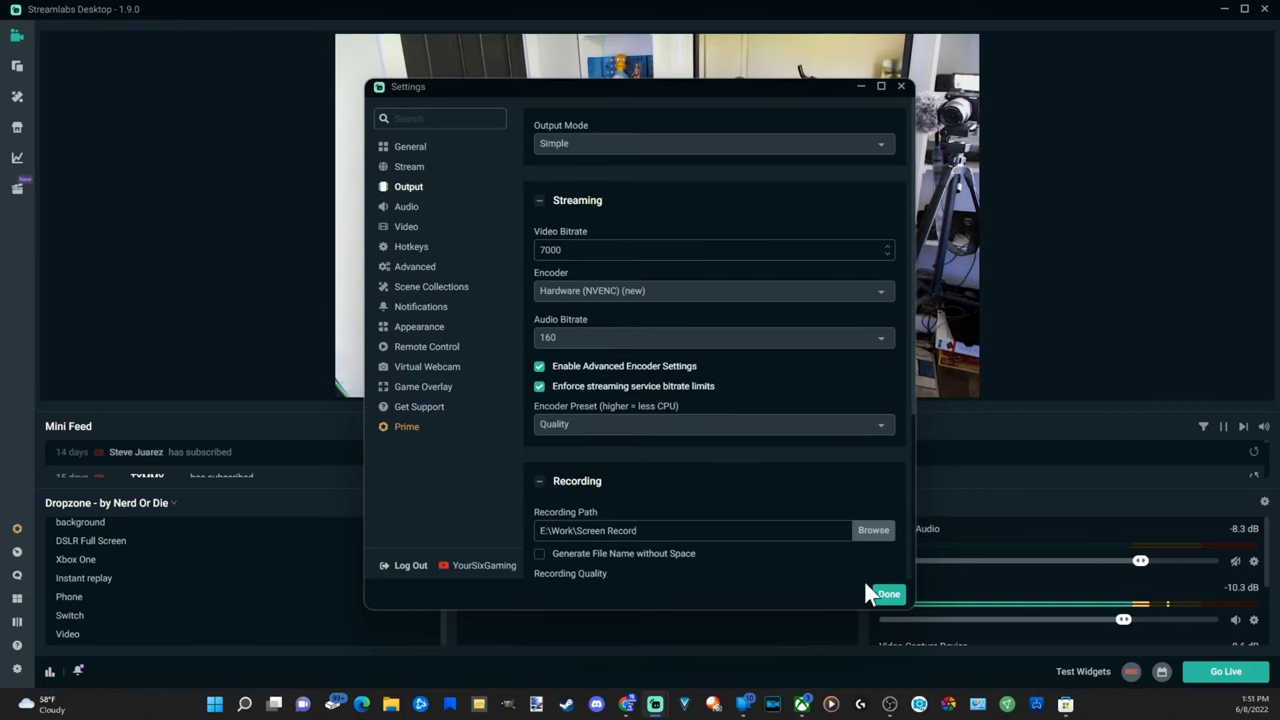
{"action": "left_click", "coordinate": [889, 596]}
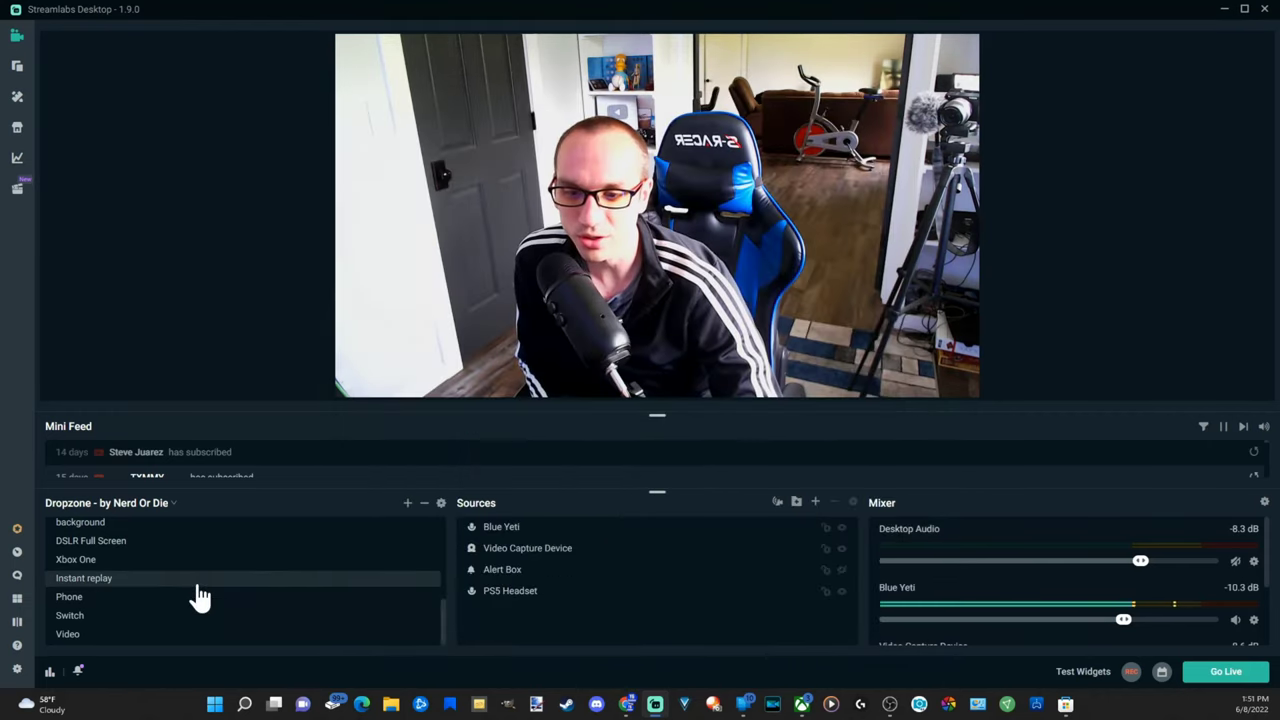
{"action": "scroll", "coordinate": [197, 594], "scroll_direction": "up", "scroll_amount": 2}
{"action": "scroll", "coordinate": [197, 594], "scroll_direction": "down", "scroll_amount": 2}
{"action": "left_click", "coordinate": [110, 634]}
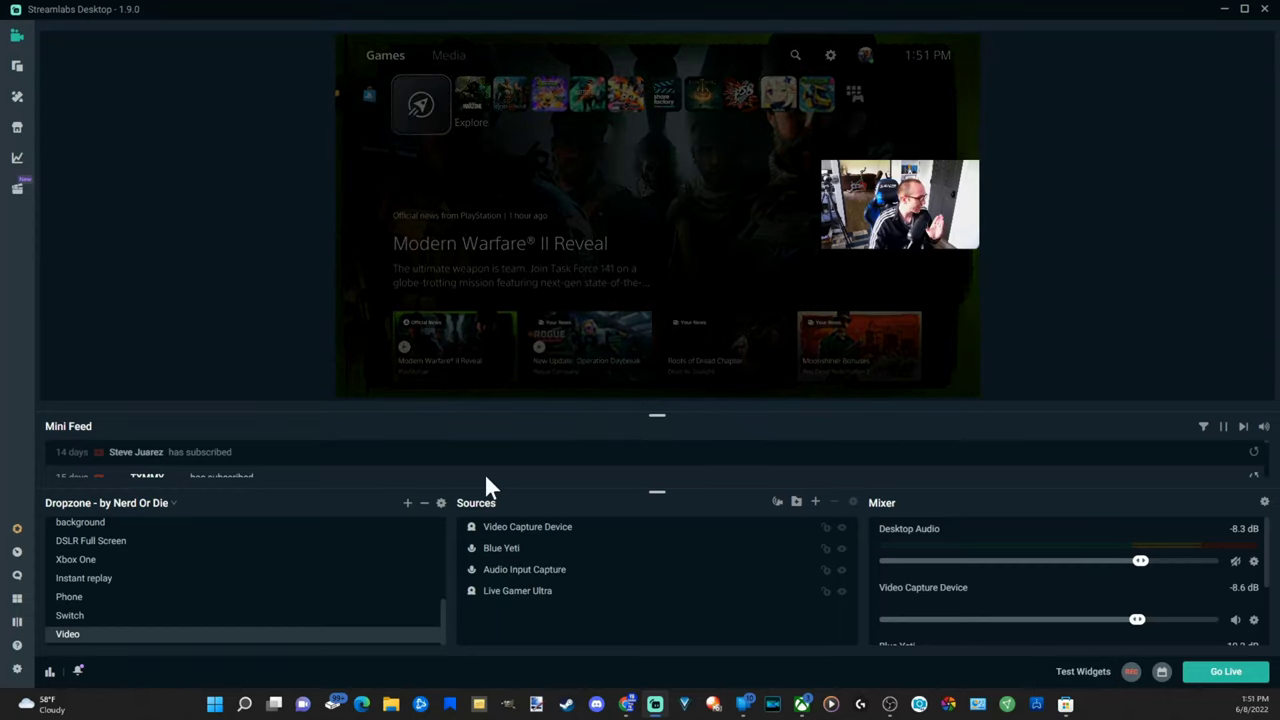
{"action": "scroll", "coordinate": [138, 528], "scroll_direction": "up", "scroll_amount": 5}
{"action": "left_click", "coordinate": [138, 526]}
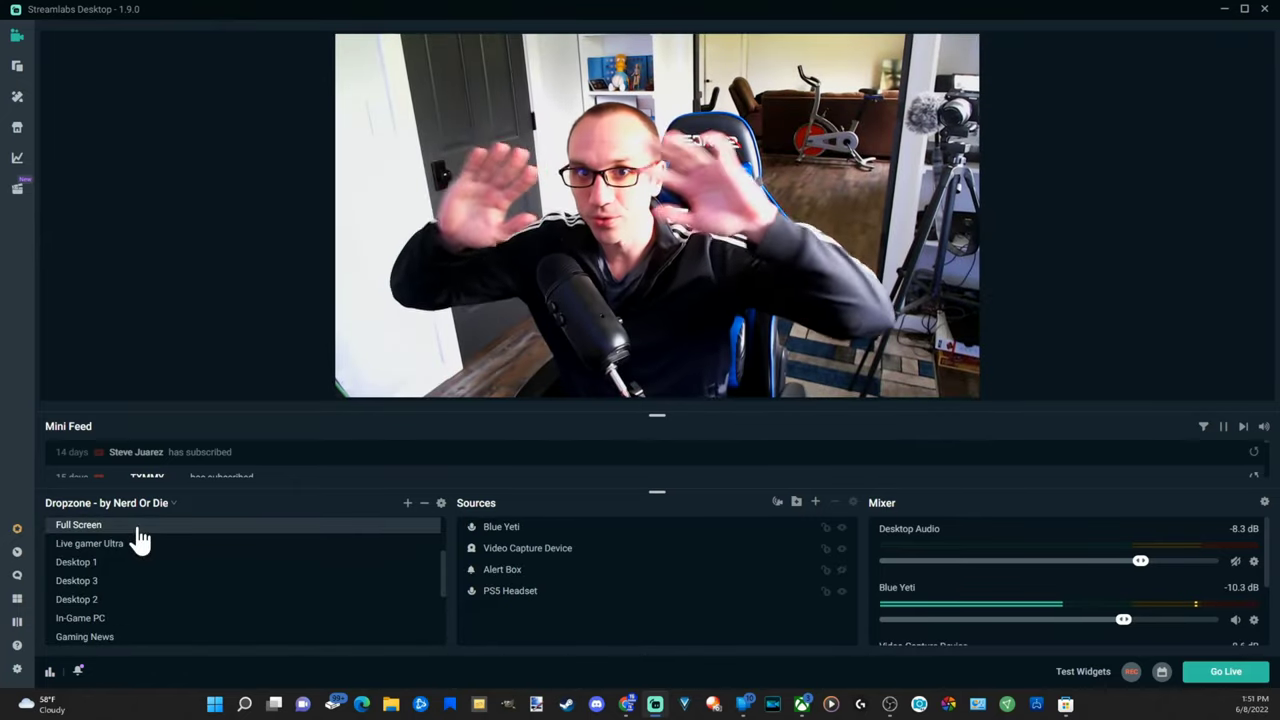